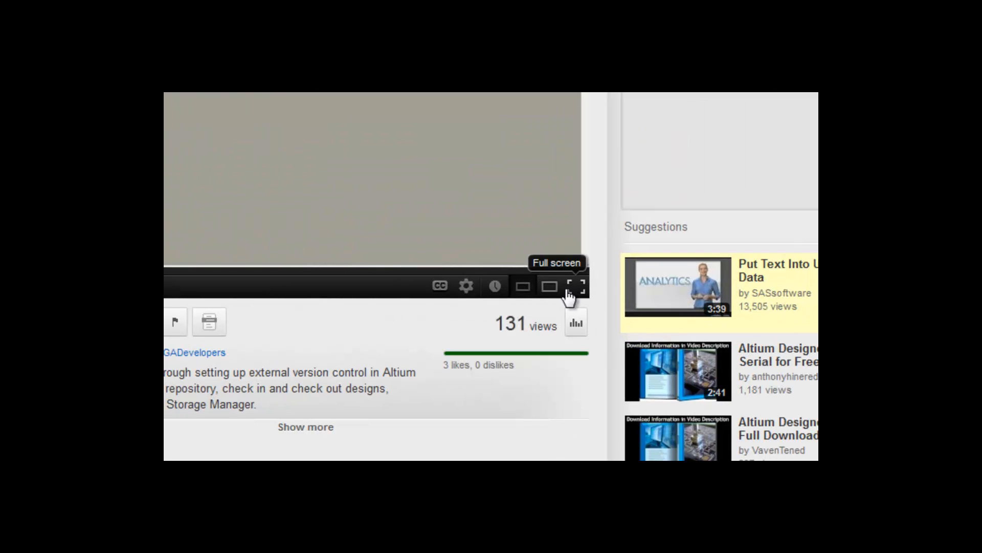
left_click(466, 289)
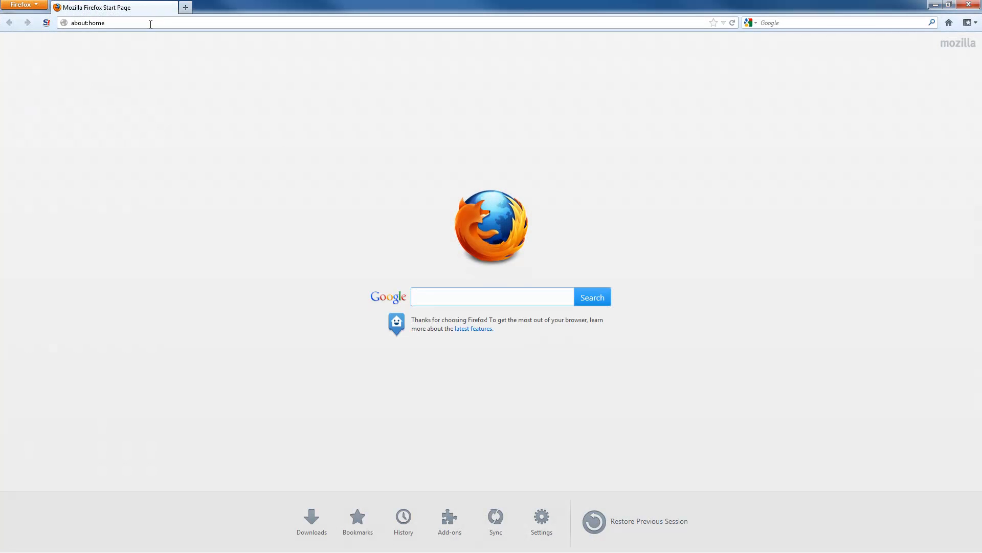
left_click(150, 24)
type("www.alt")
key("BackSpace")
type("tium.com")
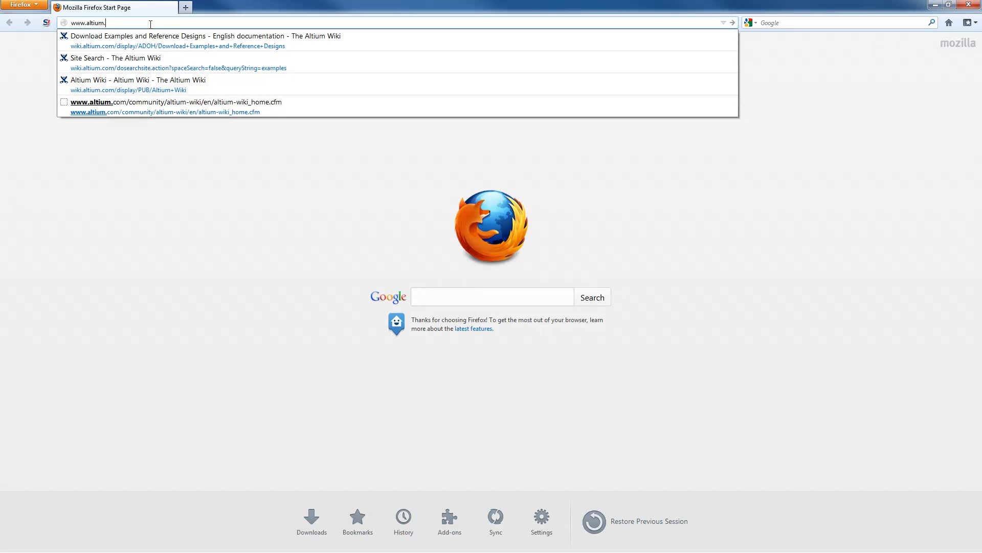
key("Return")
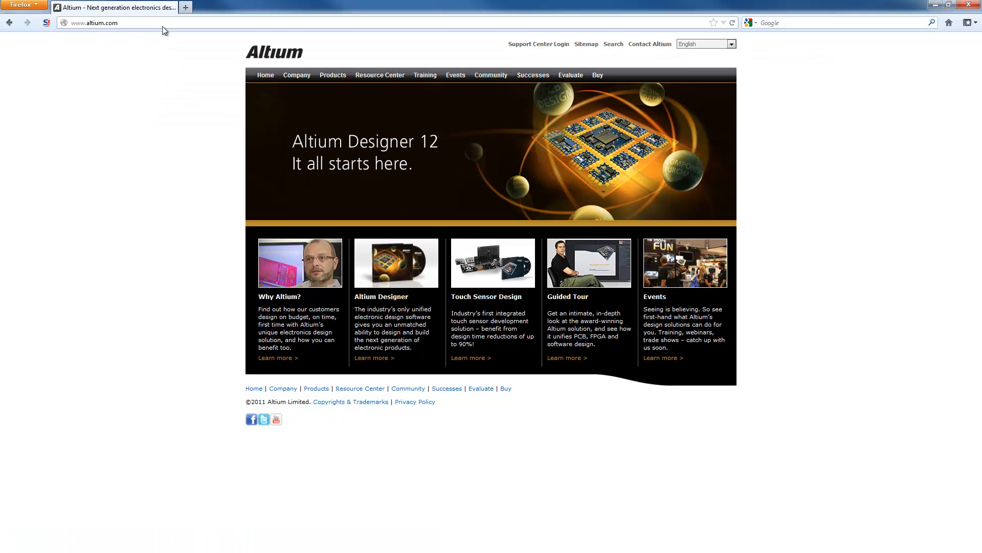
mouse_move(494, 77)
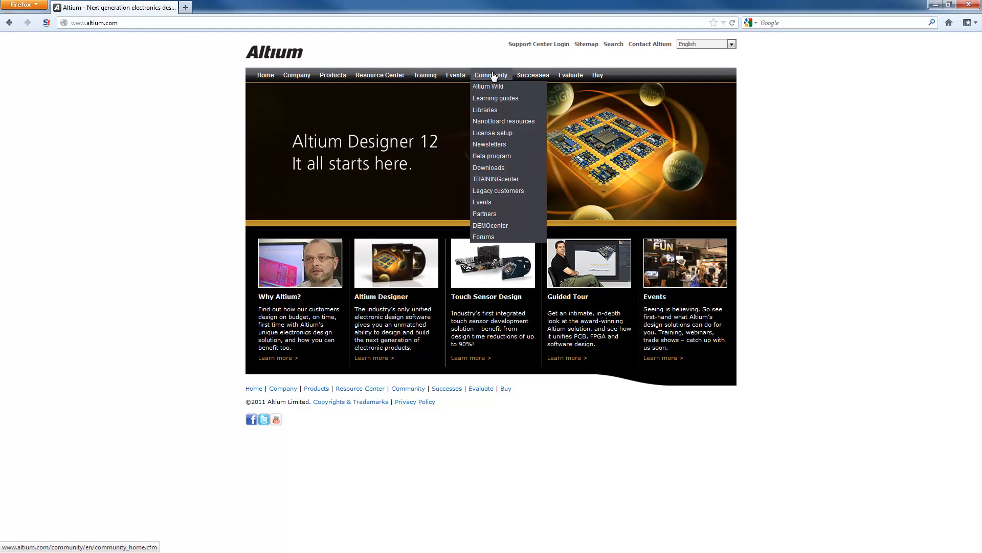
left_click(494, 97)
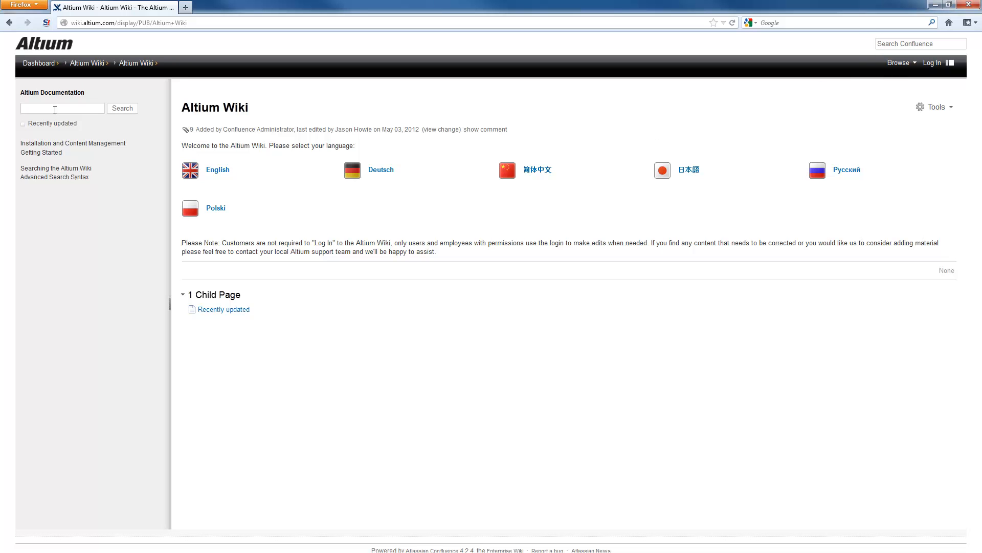
Search the Altium documentation for "examples".
left_click(44, 110)
type("examples")
key("Return")
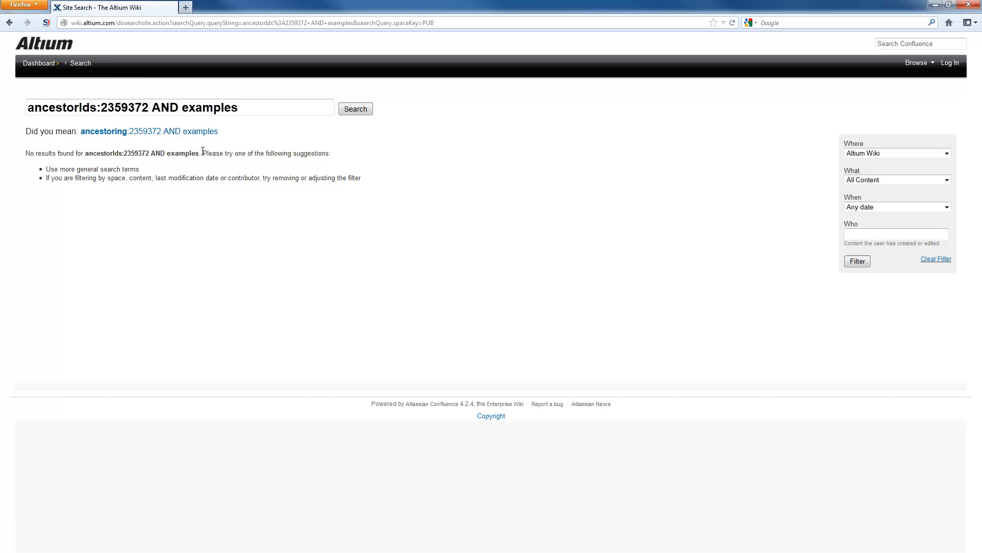
Search the whole Confluence site for "examples" and open the Download Examples and Reference Designs page.
left_click(899, 45)
type("examplesw")
key("BackSpace")
key("Return")
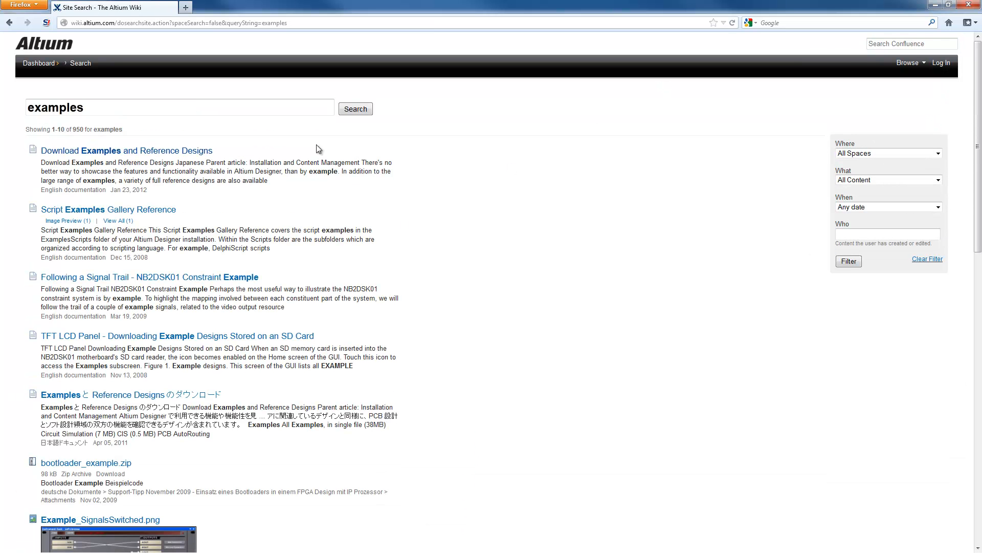
left_click(110, 151)
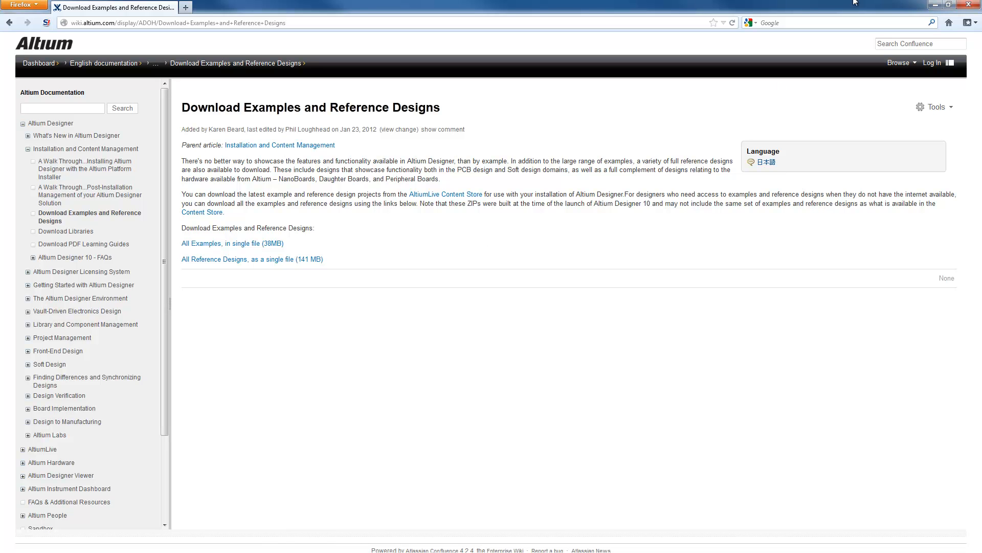
Switch to Altium Designer and check the default document and library locations in the system preferences, changing nothing.
left_click(936, 5)
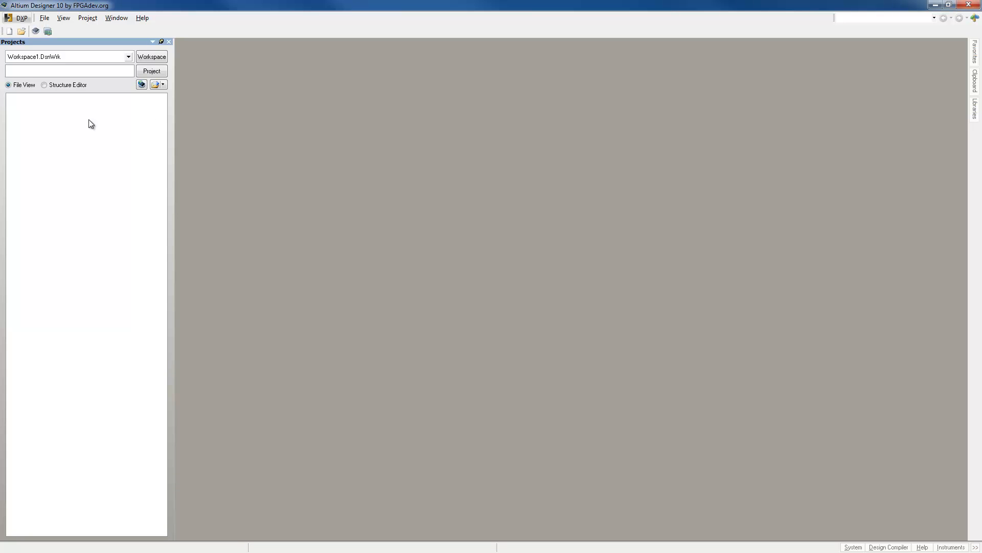
left_click(22, 18)
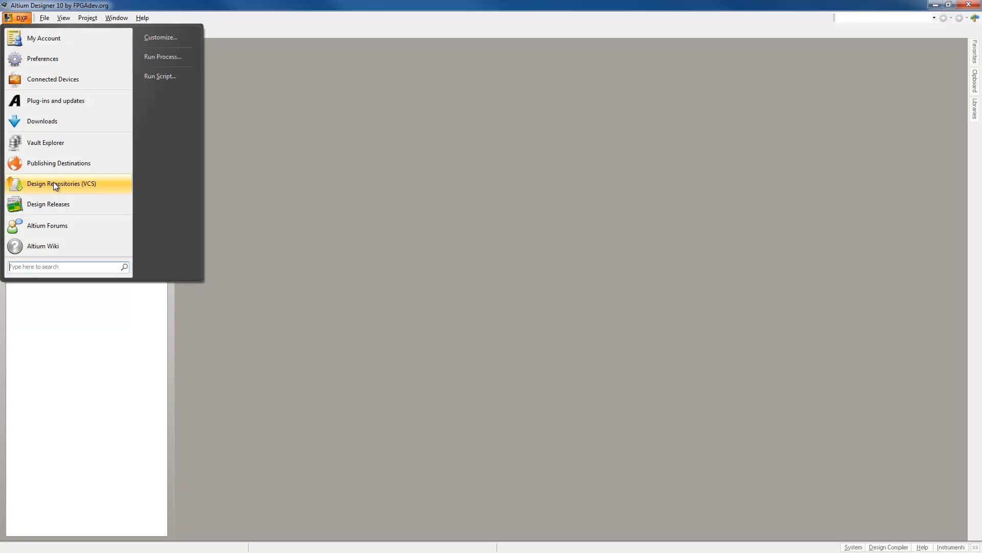
left_click(58, 60)
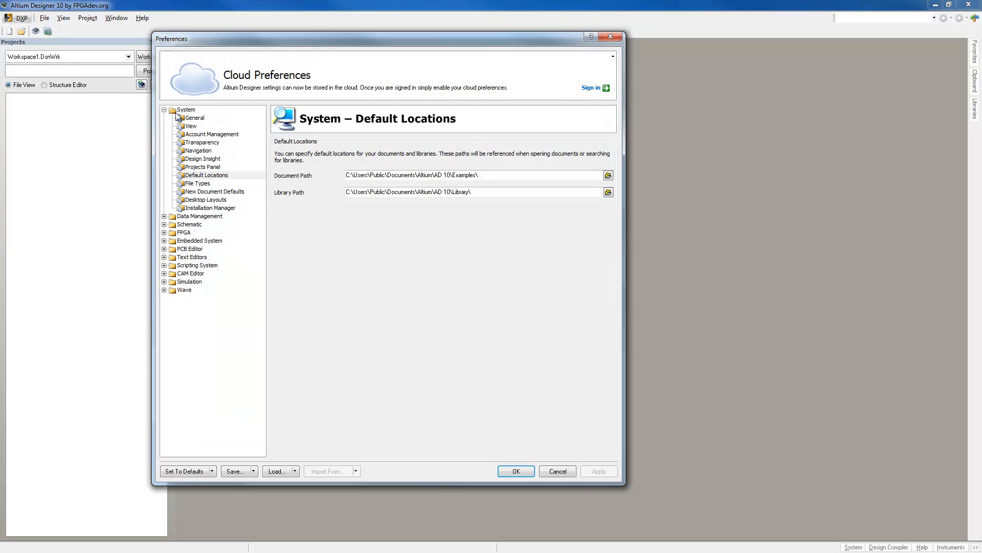
left_click(201, 177)
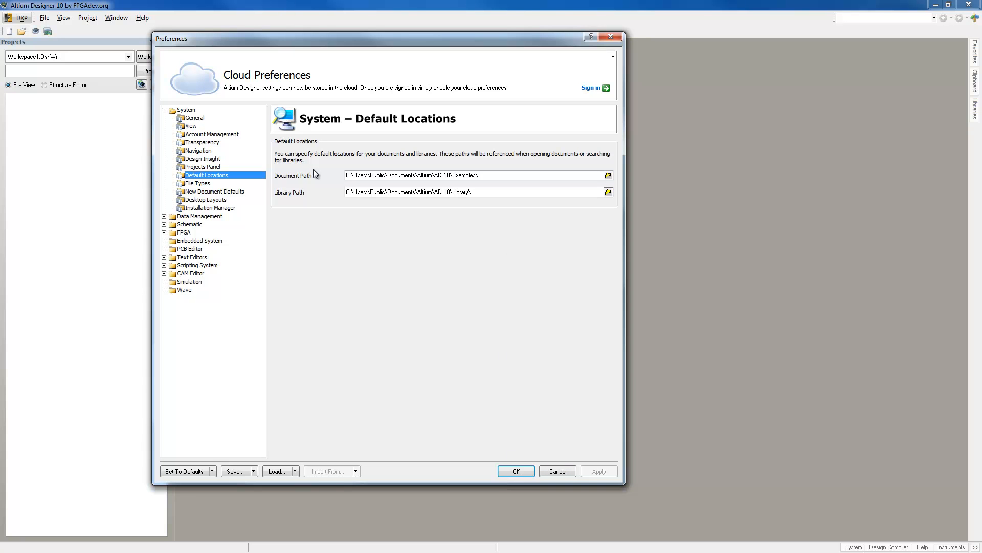
left_click(558, 472)
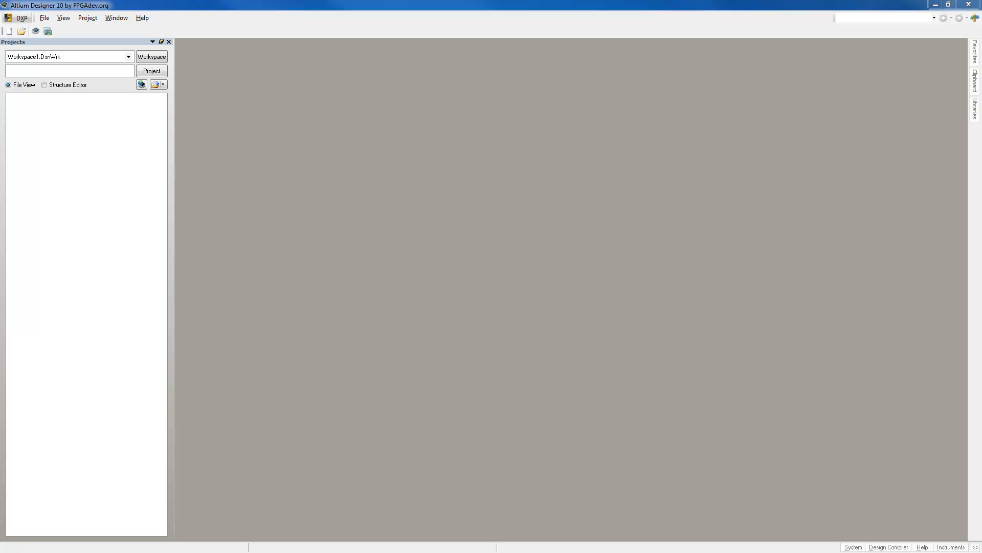
In Windows Explorer, browse the Documents library to Altium\AD 10\Examples\Examples\CIS\Example DBLib.
left_click_drag(340, 78, 399, 71)
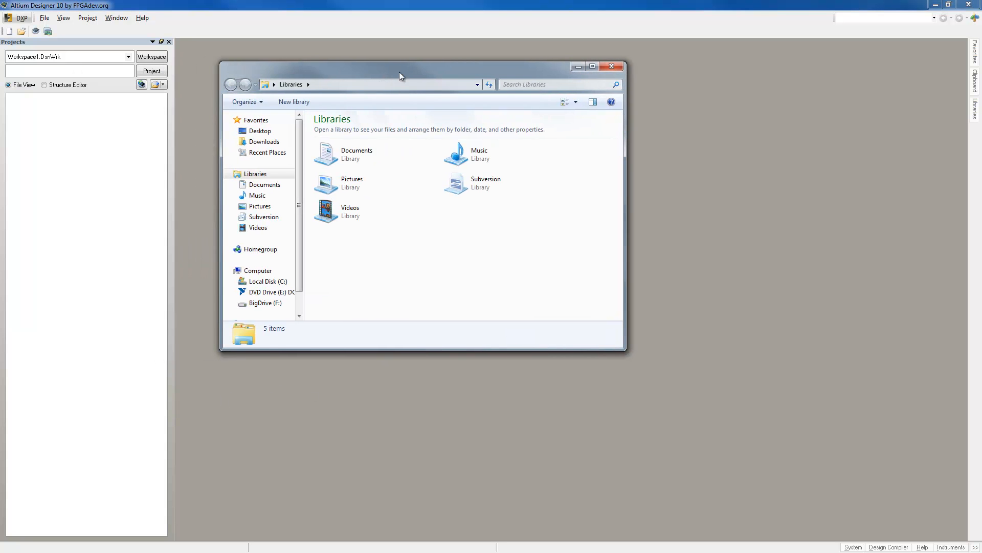
left_click(256, 185)
double_click(327, 162)
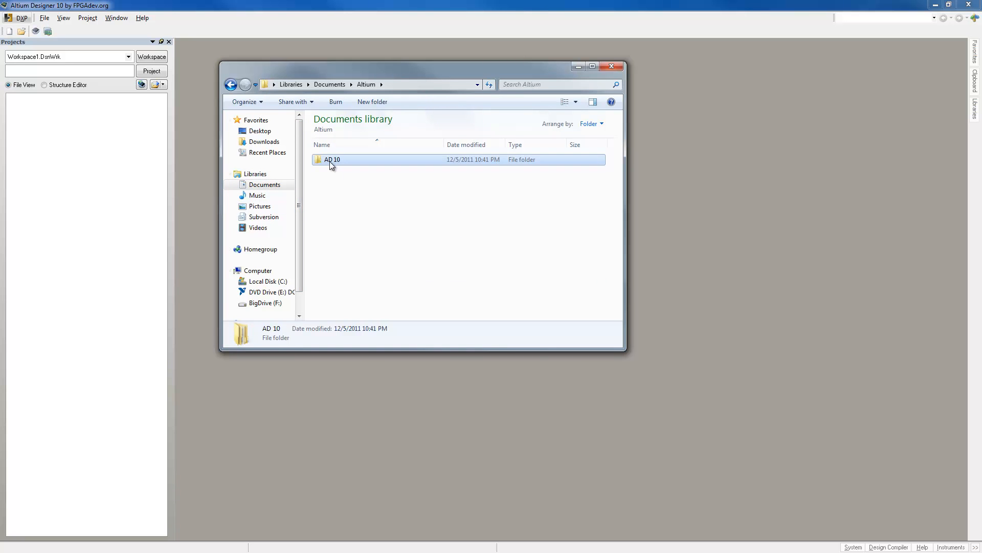
double_click(328, 161)
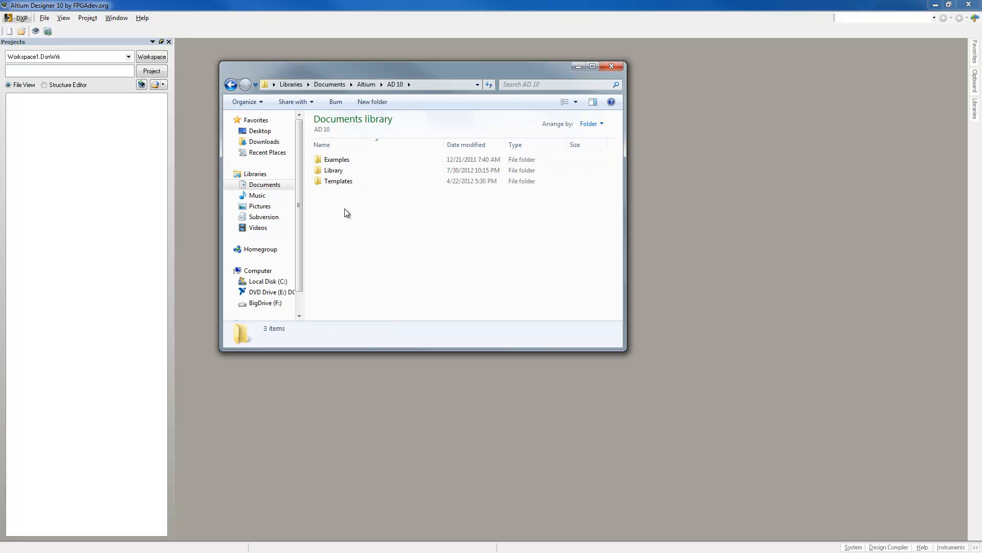
double_click(337, 160)
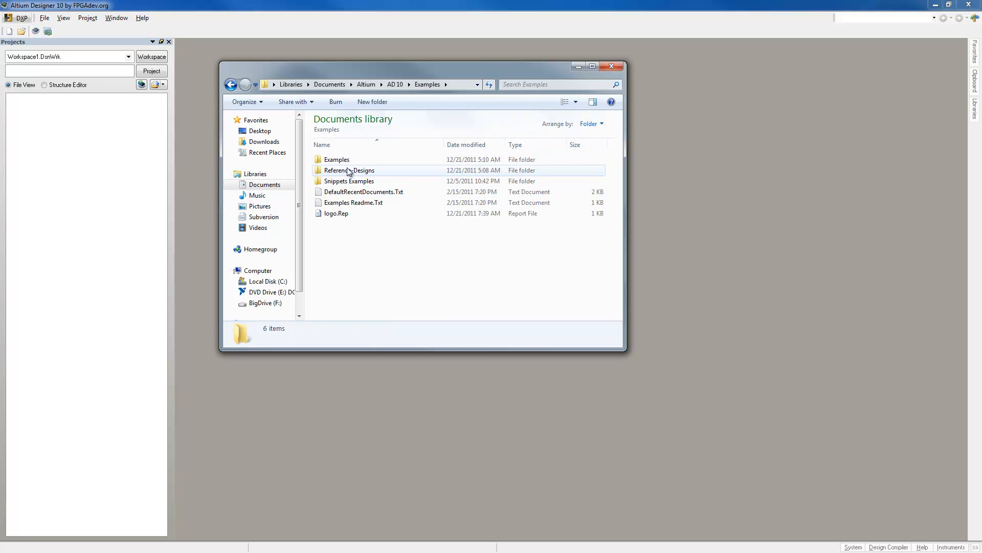
double_click(330, 161)
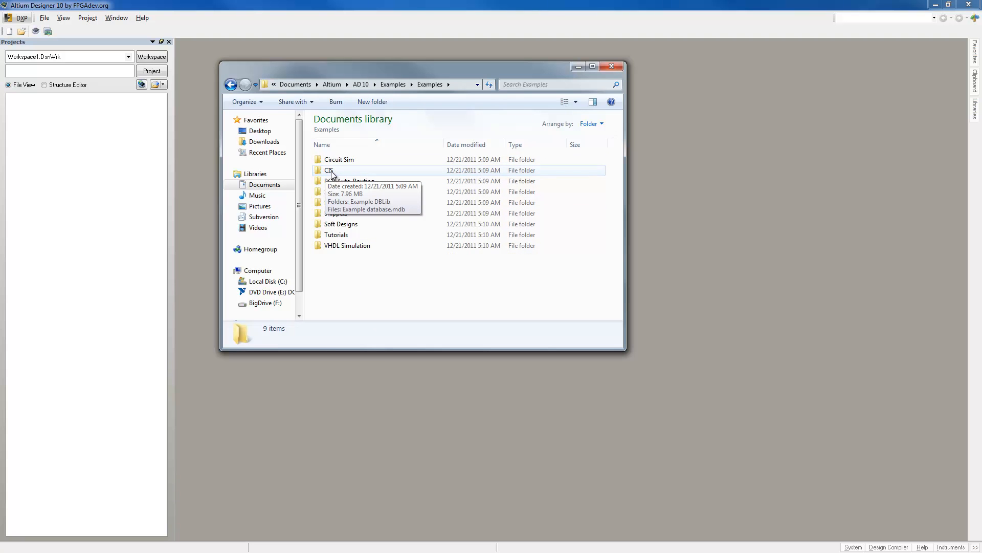
double_click(328, 171)
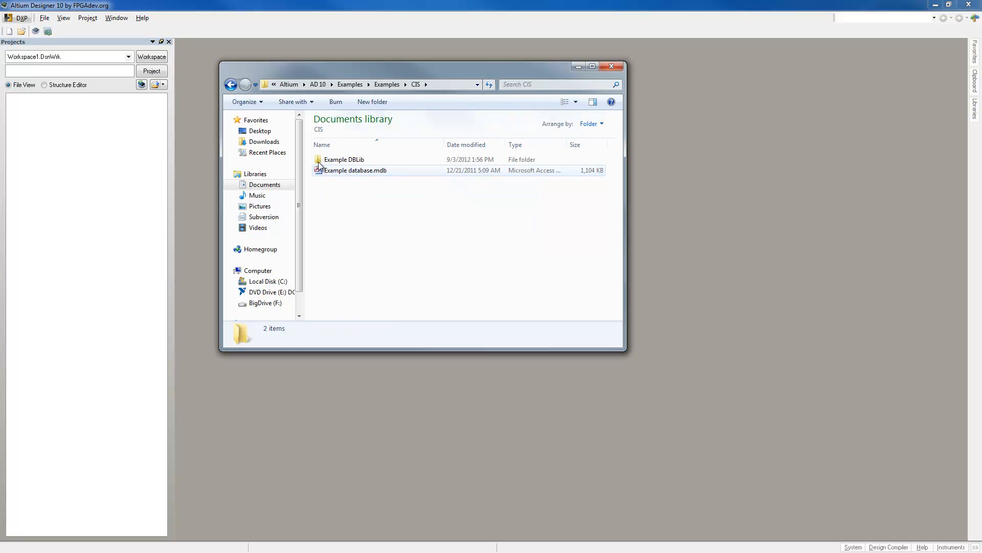
double_click(355, 160)
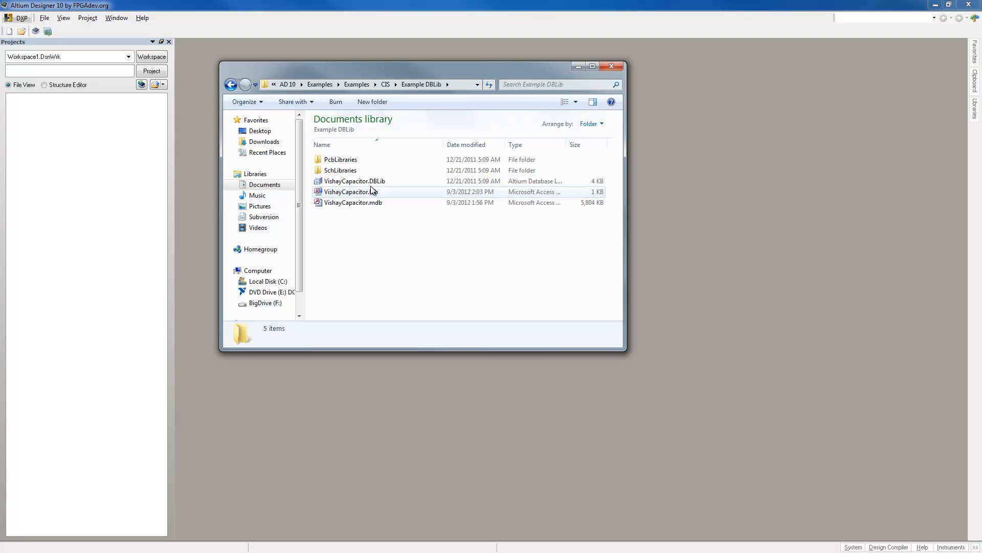
Inspect the contents of the PcbLibraries and SchLibraries folders and return to the Example DBLib folder.
mouse_move(378, 207)
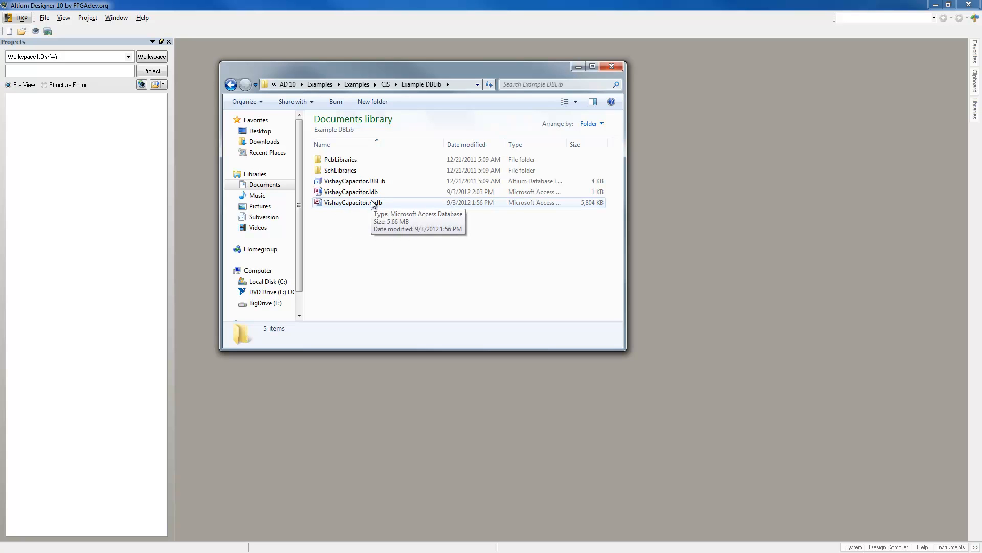
double_click(338, 160)
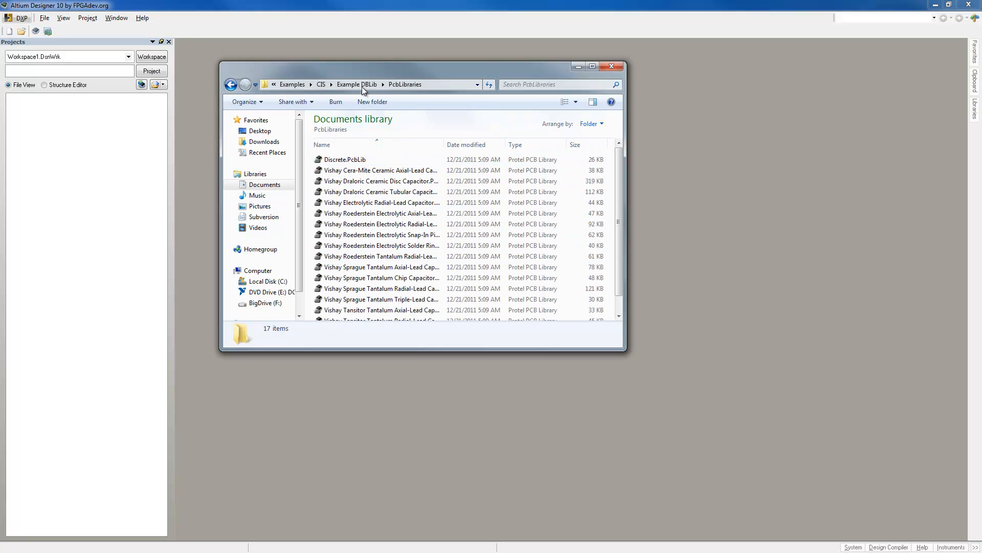
left_click(356, 84)
left_click(346, 174)
double_click(346, 174)
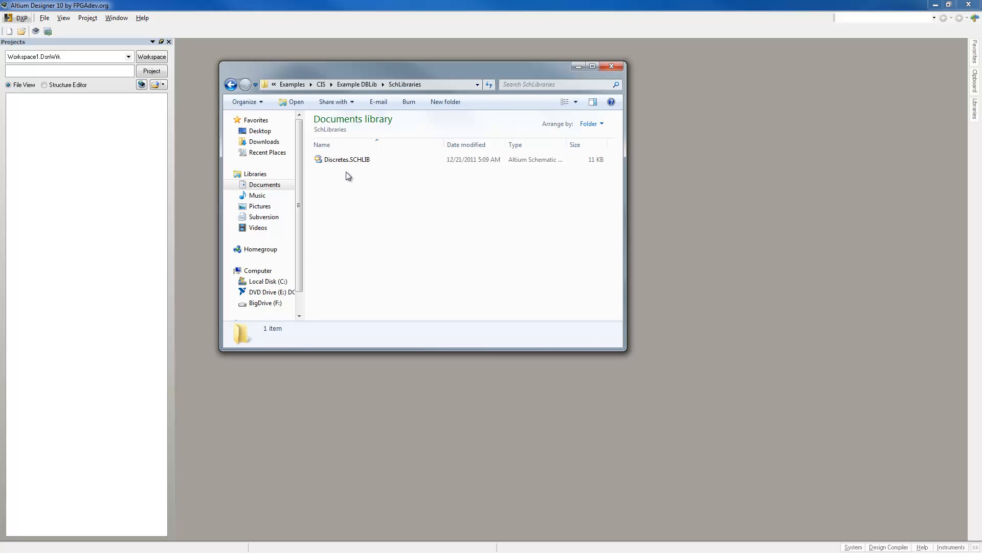
left_click(353, 85)
Switch to Microsoft Access, examine the Capacitor - Tantalum table's columns and the Component Type field's commands, and move the window out of the way.
left_click(347, 445)
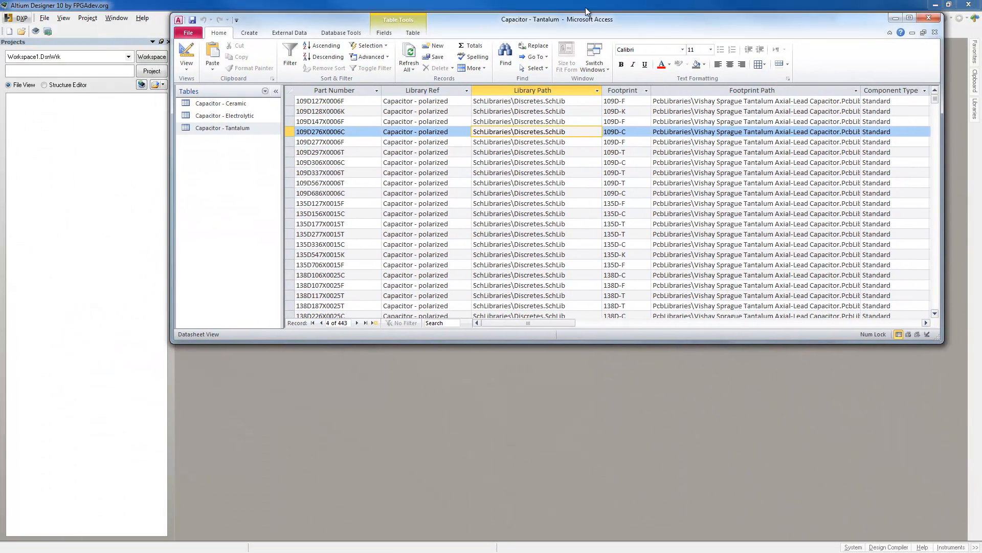
mouse_move(586, 8)
left_mouse_down()
mouse_move(563, 8)
mouse_move(571, 3)
left_mouse_up()
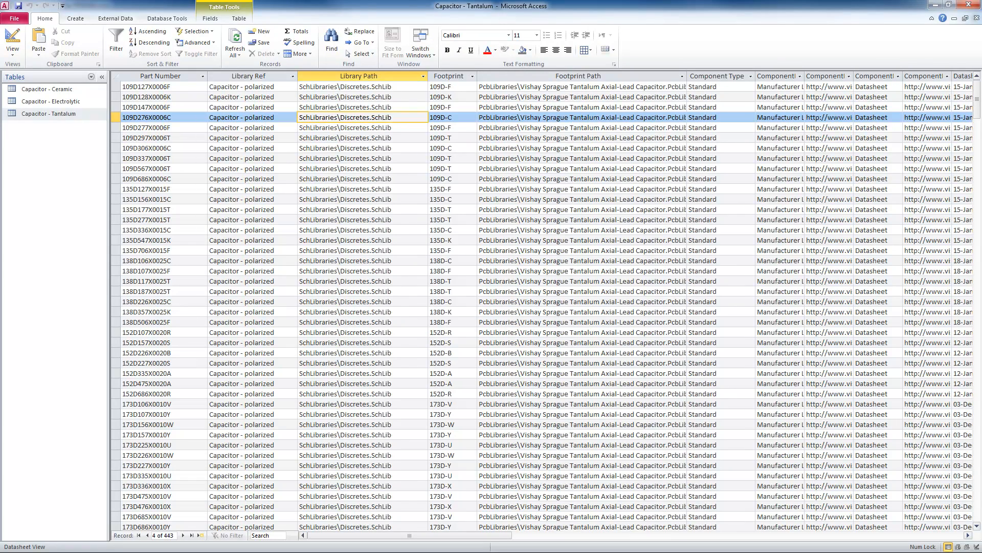
left_click_drag(977, 117, 977, 89)
left_click_drag(490, 539, 587, 529)
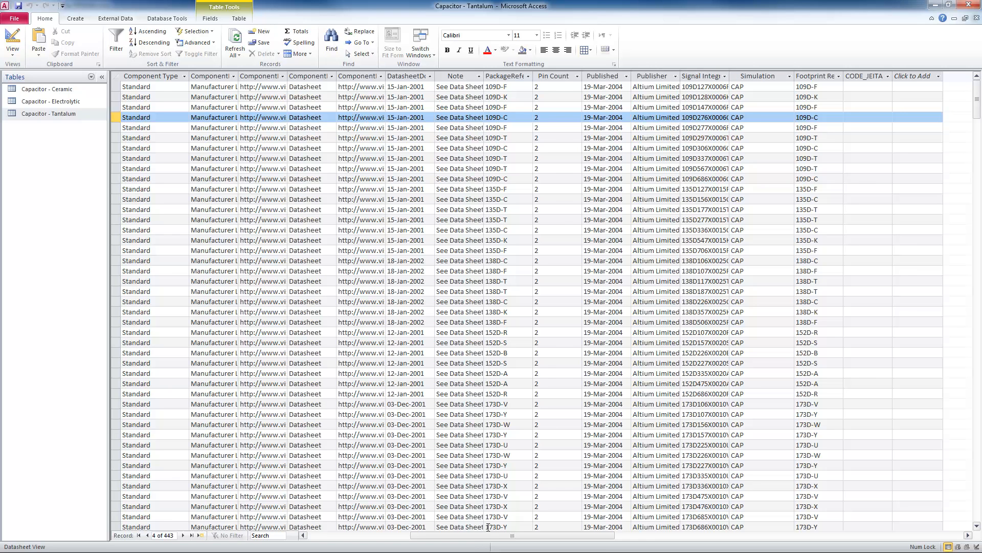
left_click_drag(486, 534, 527, 535)
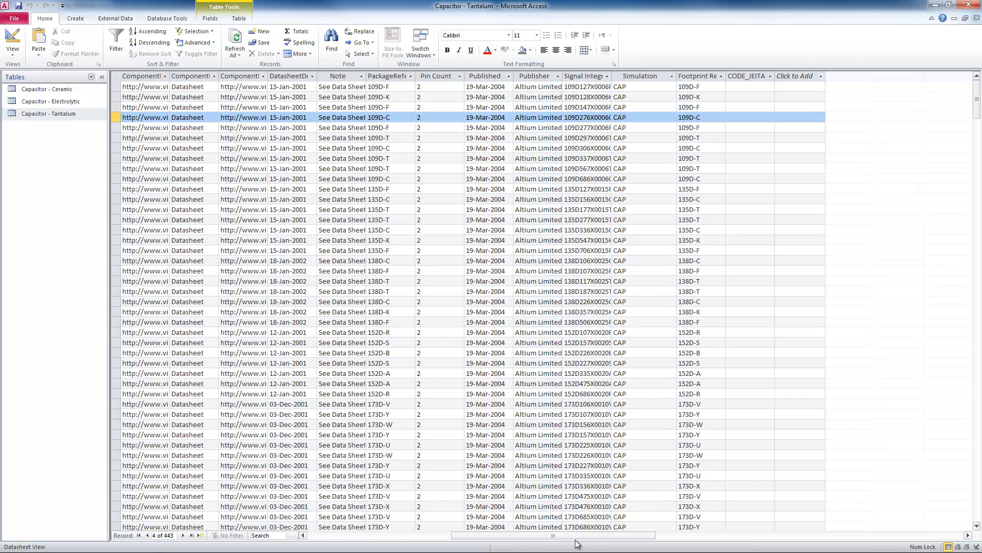
left_click_drag(585, 540, 483, 540)
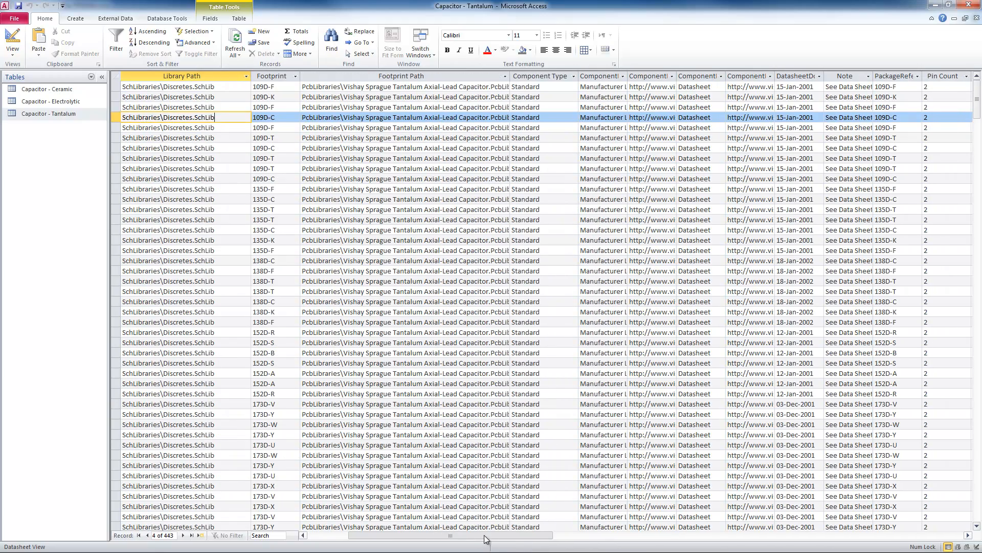
right_click(531, 75)
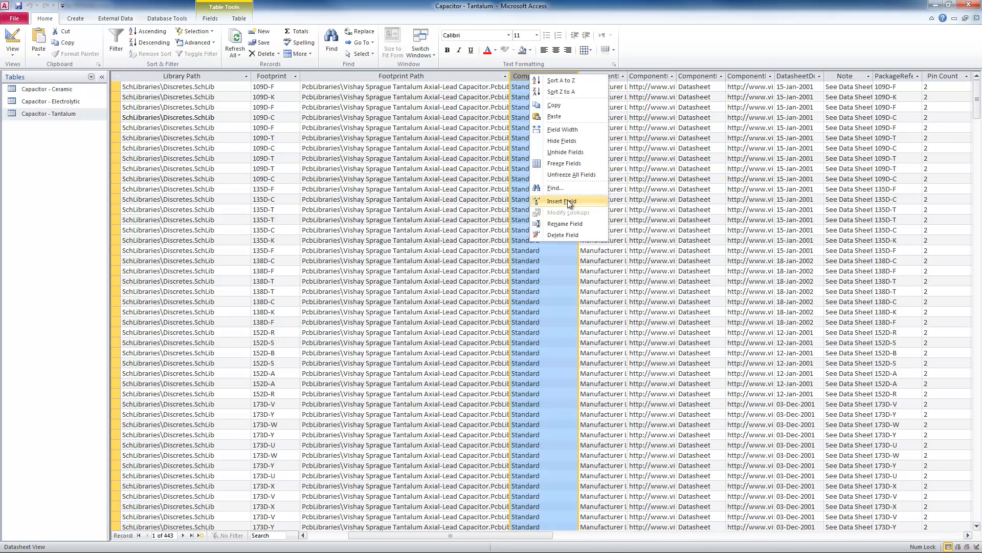
left_click(500, 180)
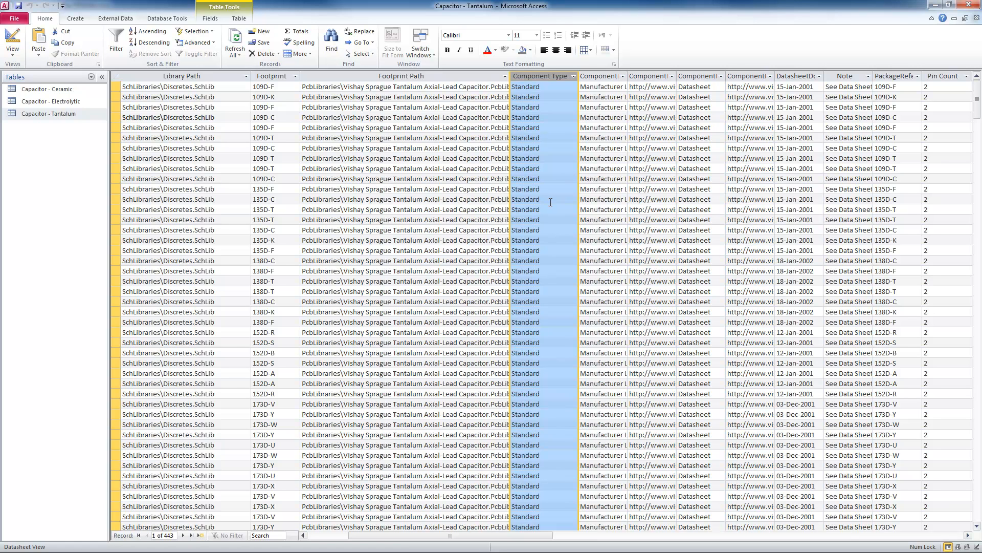
left_click(949, 5)
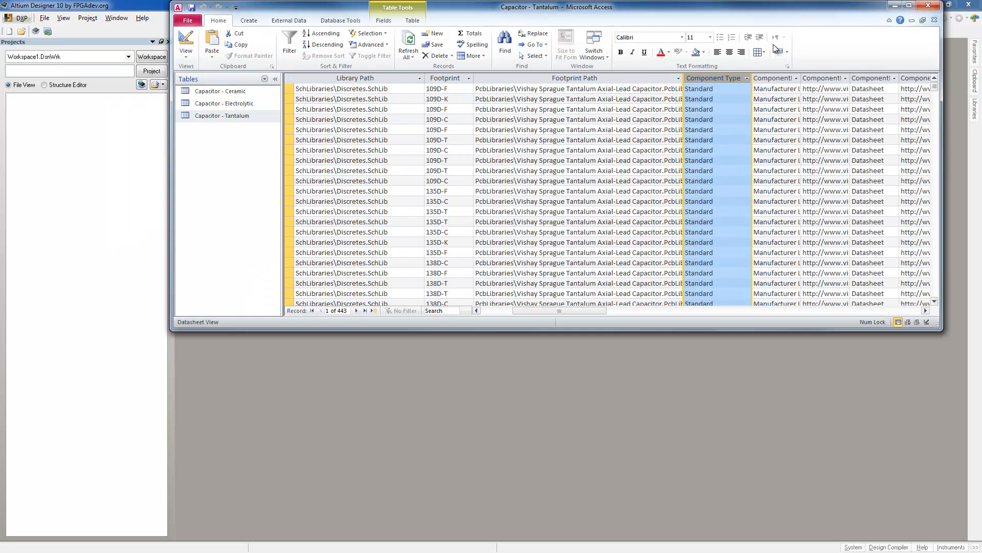
left_click_drag(821, 7, 0, 131)
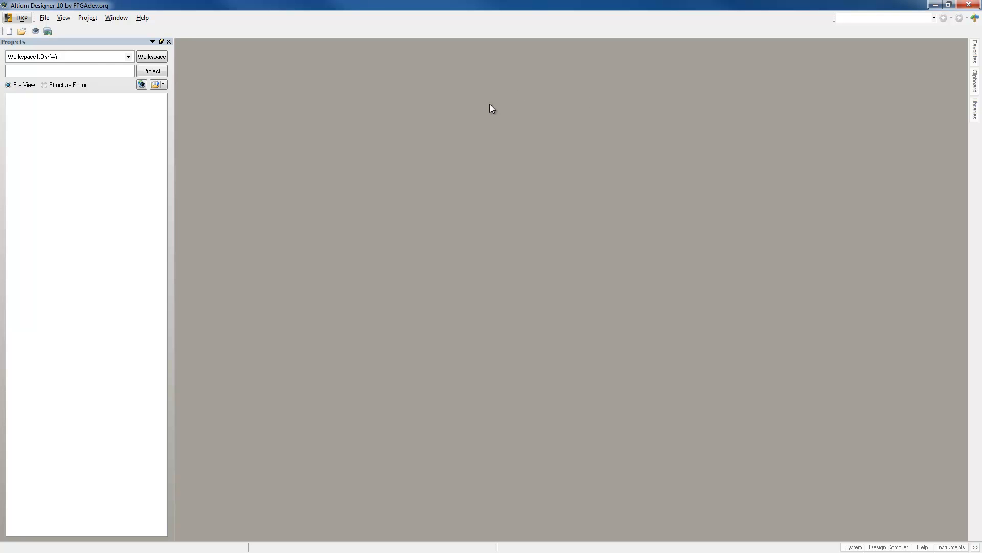
Open the file chooser for installing another library among the available libraries and move it out of the way.
left_click(975, 109)
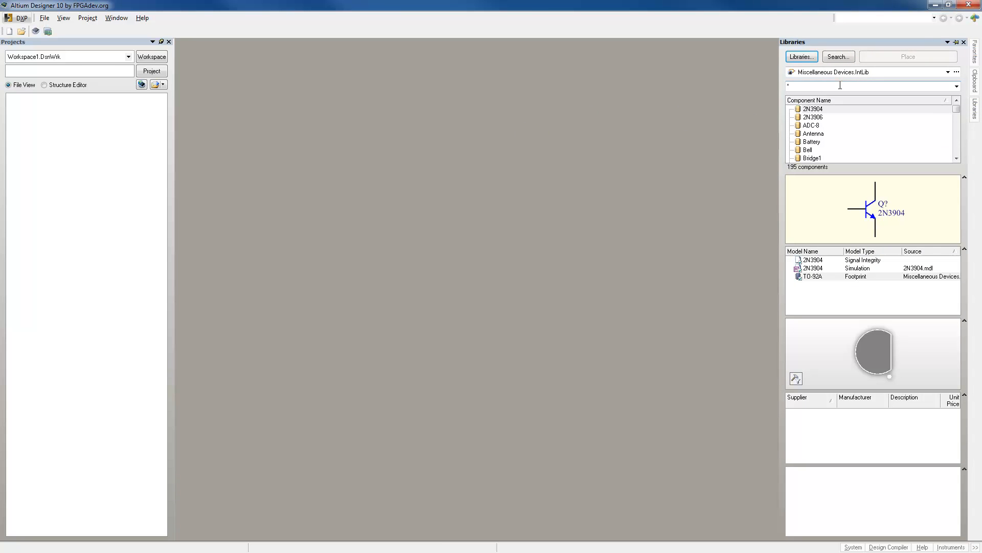
left_click(801, 56)
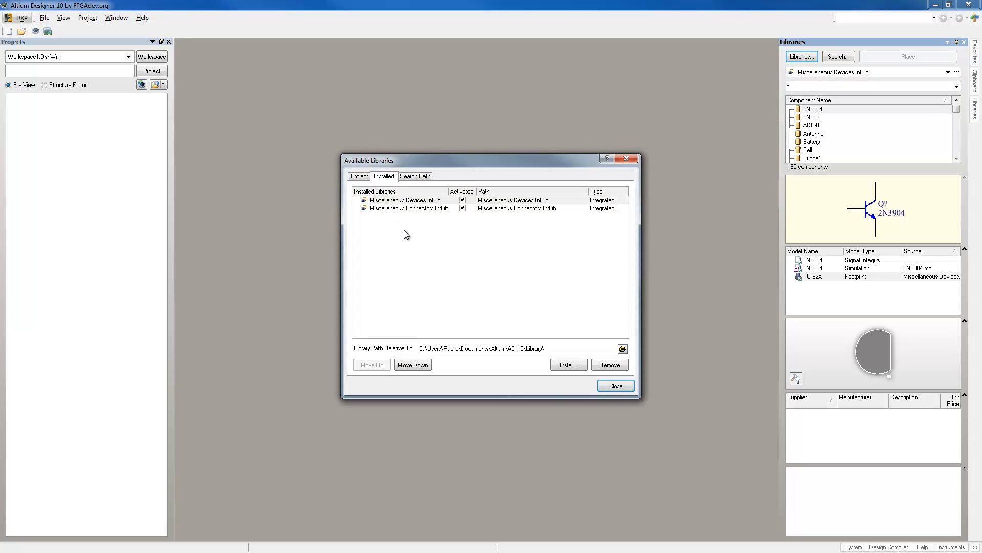
left_click(568, 365)
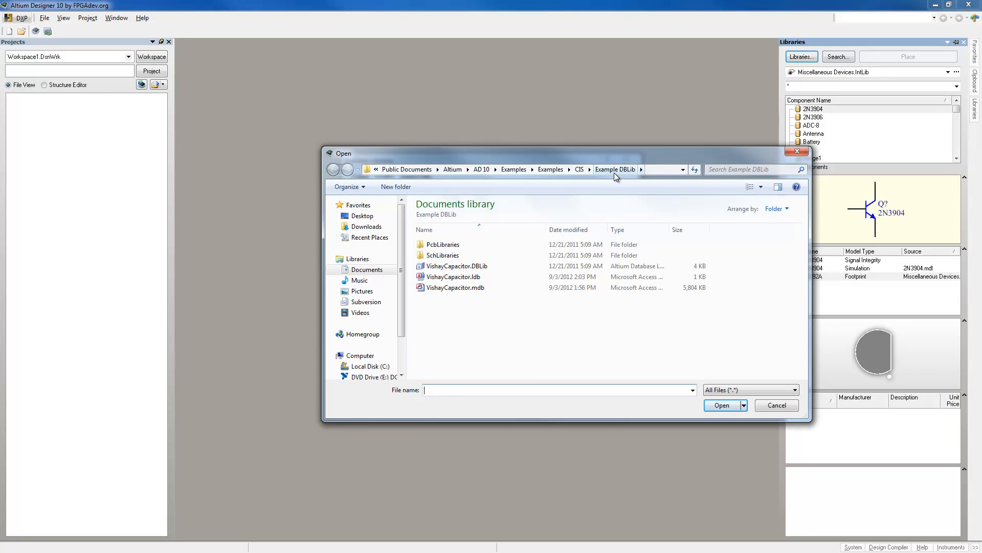
left_click_drag(615, 149, 542, 59)
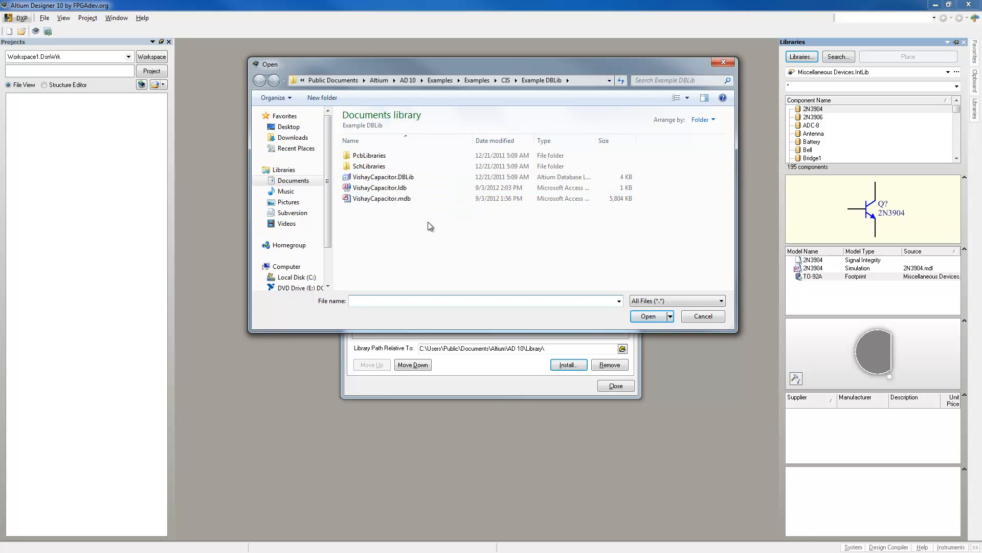
Try the Integrated Libraries (*.INTLIB) file filter and restore the filter to All Files (*.*).
left_click(720, 301)
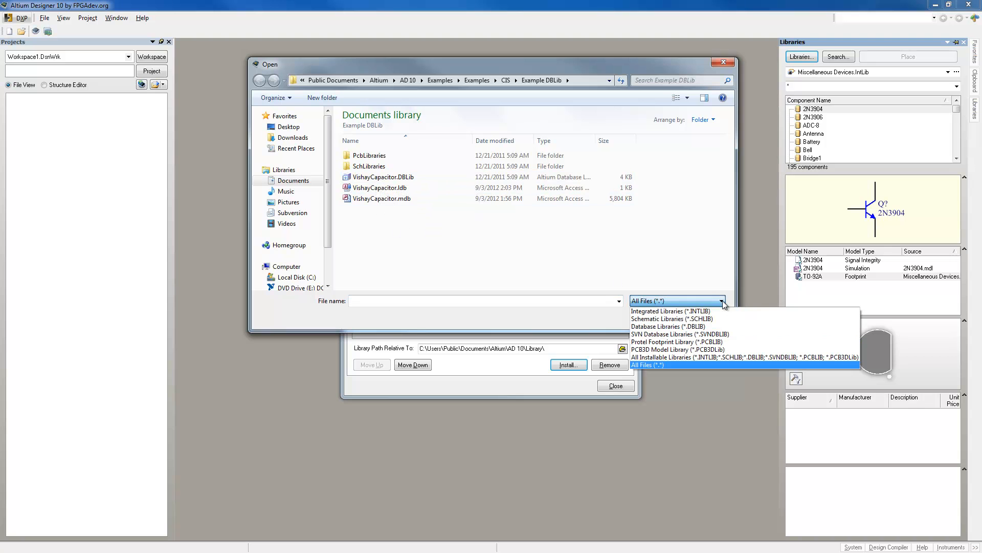
left_click(691, 311)
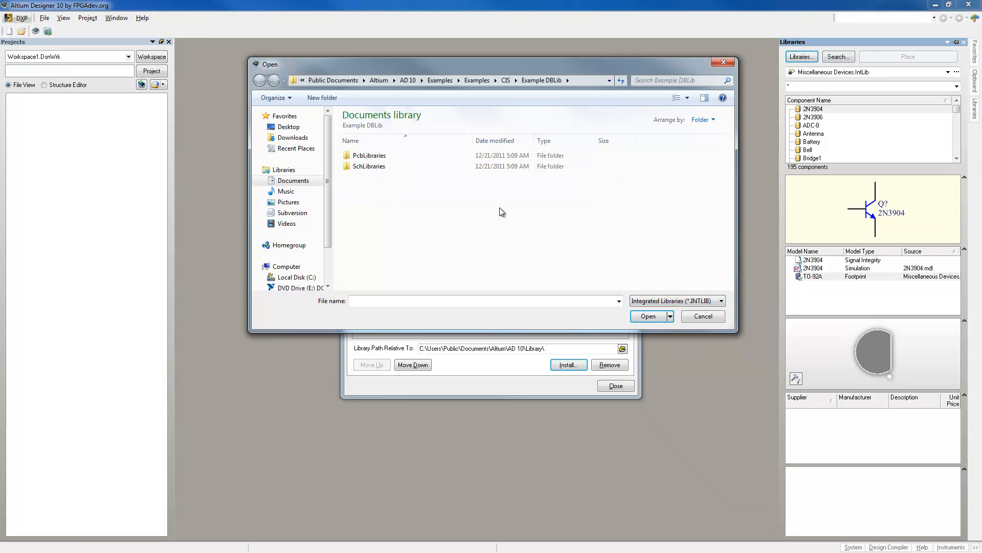
left_click(697, 302)
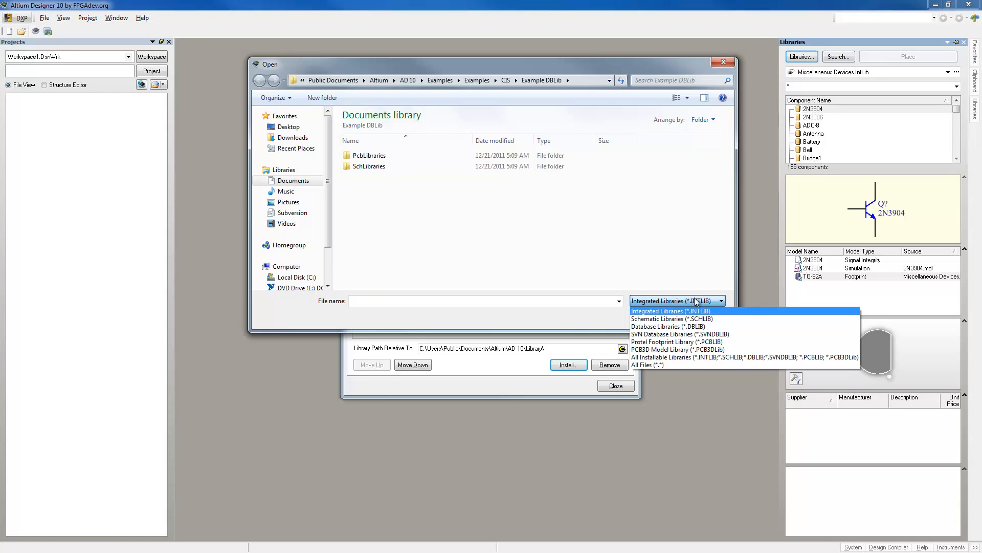
left_click(658, 366)
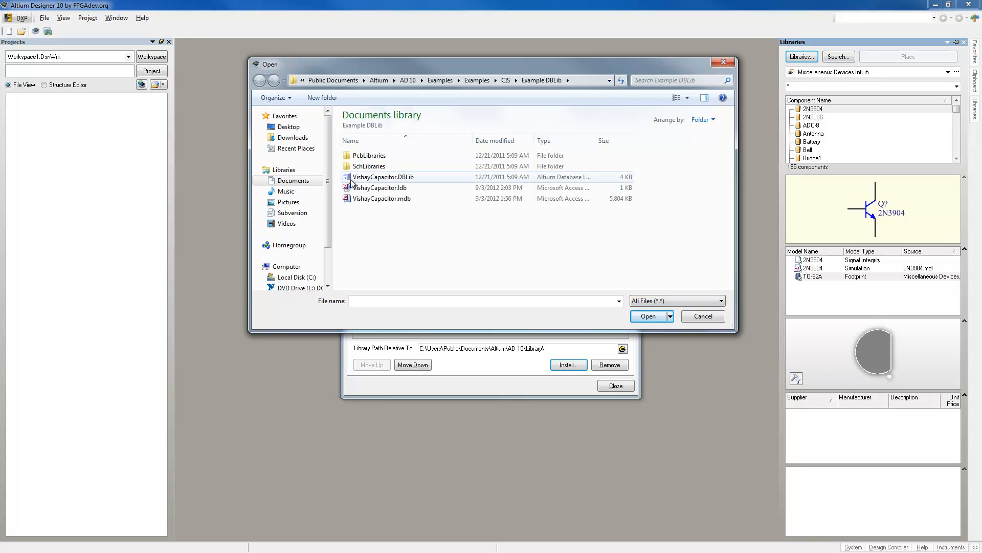
Install VishayCapacitor.DBLib from the Example DBLib folder and close the Available Libraries dialog.
left_click(387, 179)
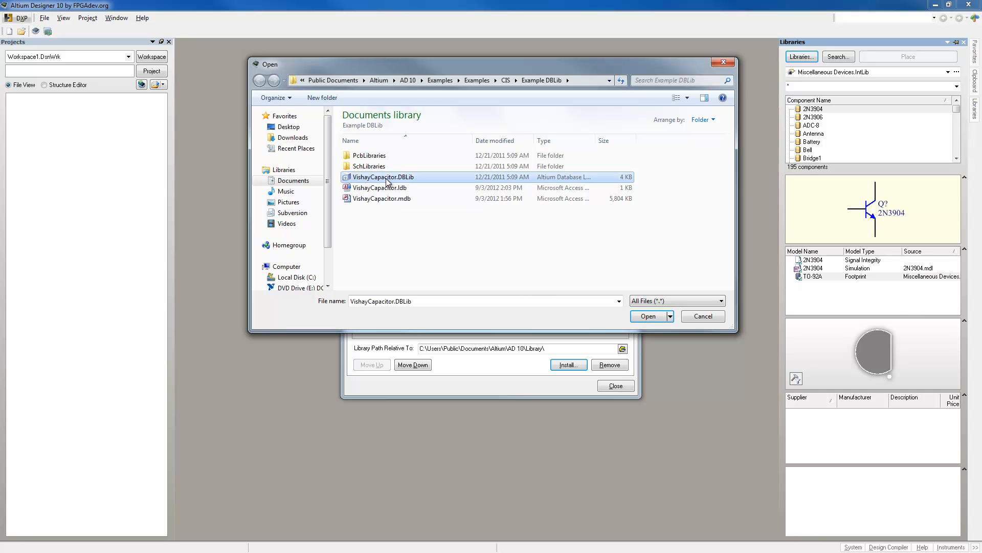
left_click(660, 321)
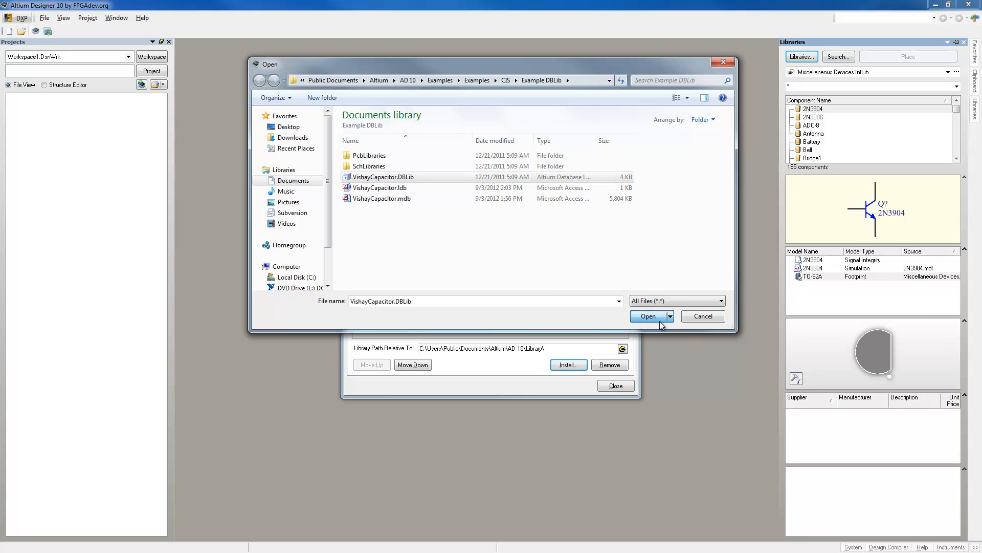
left_click(660, 321)
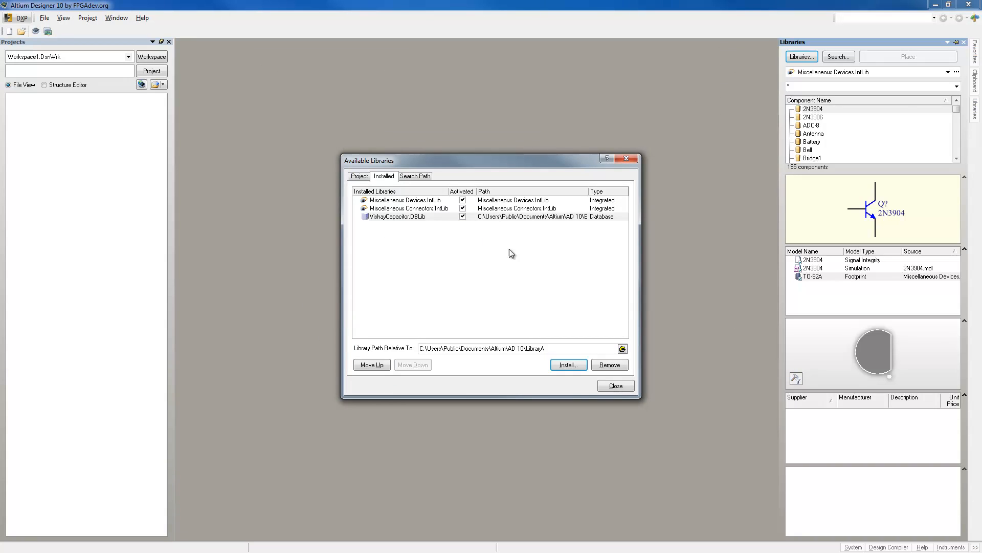
left_click(624, 387)
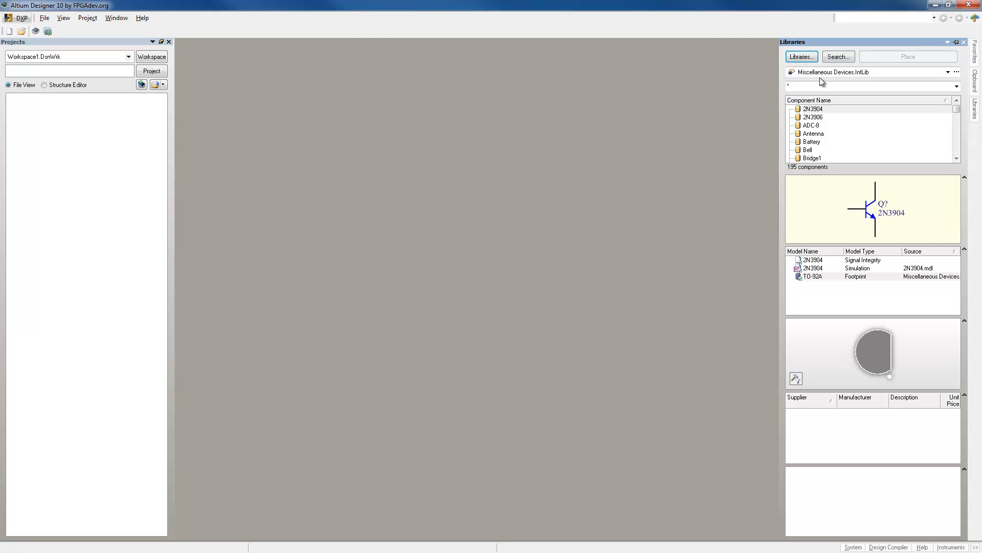
Compare the VishayCapacitor.DBLib entries in the library list with the Ceramic, Electrolytic and Tantalum tables in Microsoft Access.
left_click(948, 72)
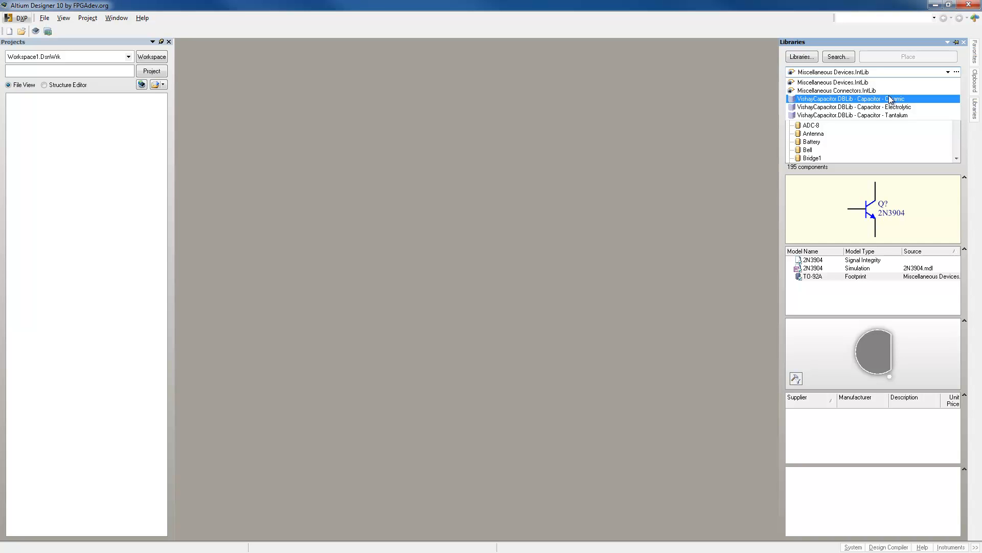
left_click_drag(0, 64, 327, 63)
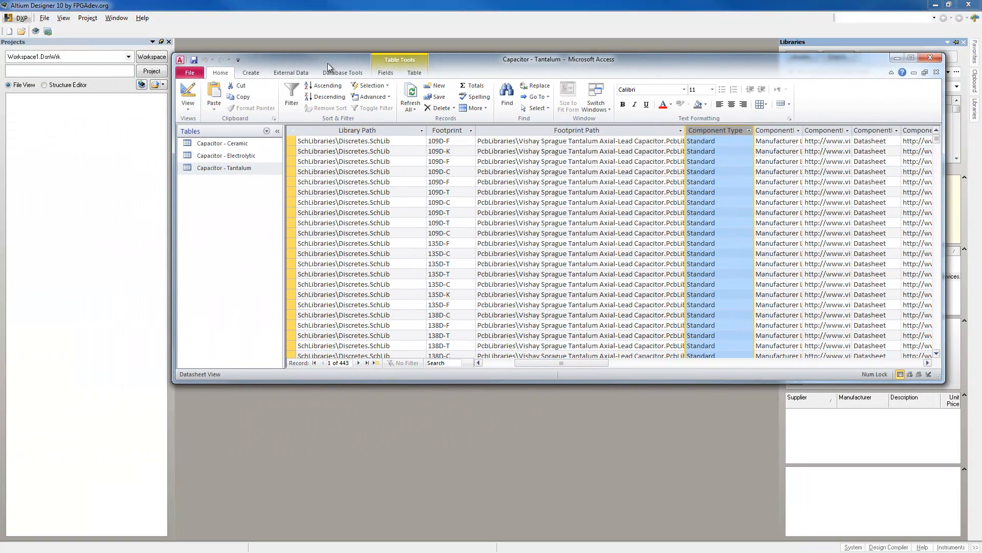
left_click(247, 144)
left_click(222, 156)
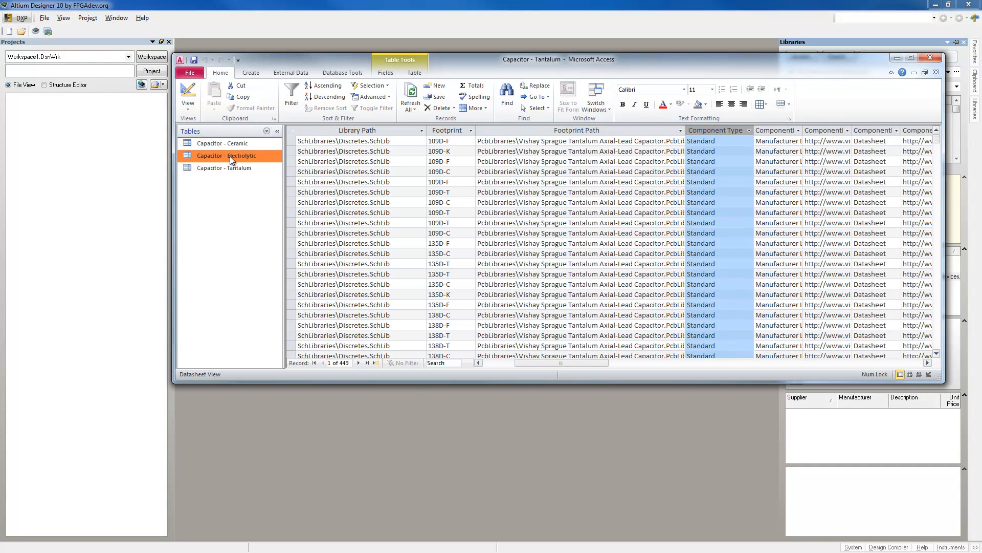
left_click(236, 169)
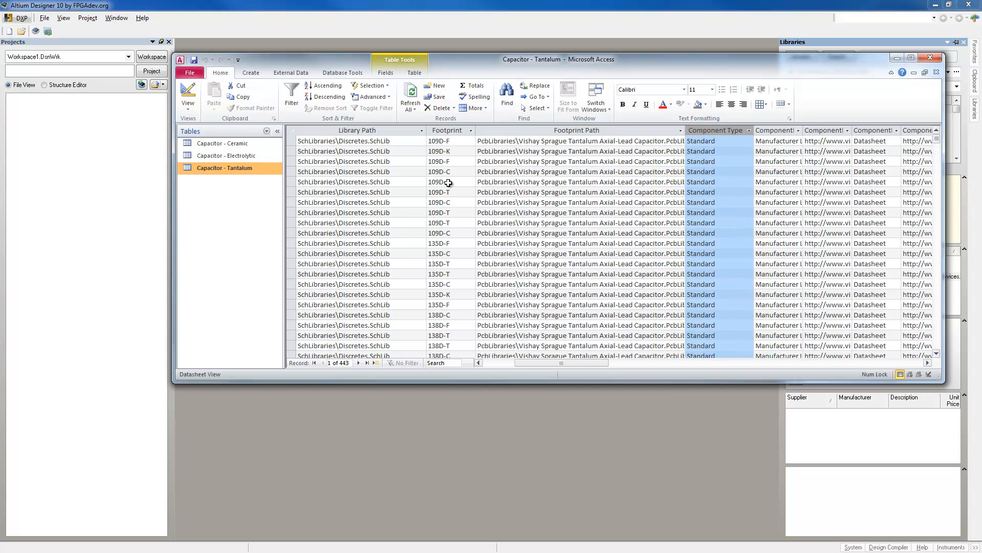
left_click(226, 155)
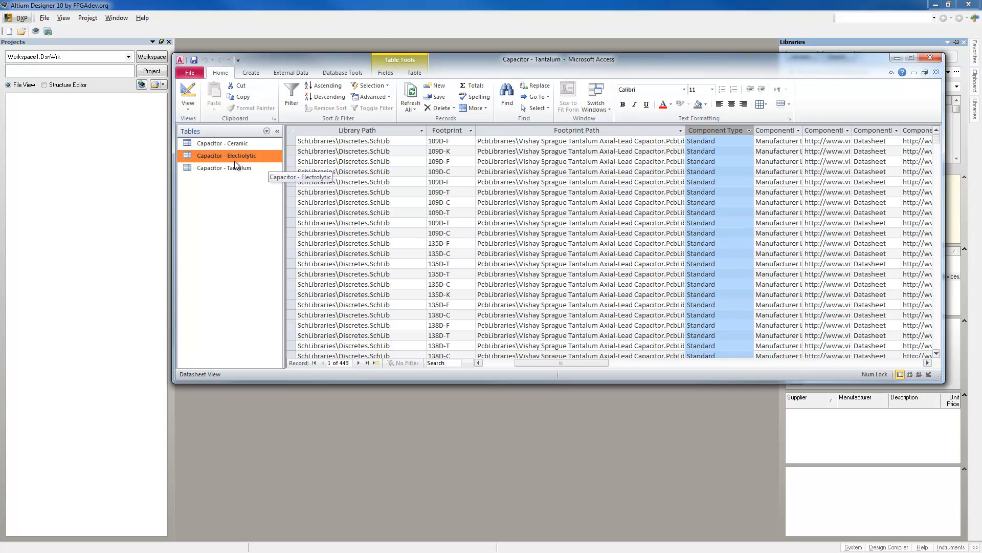
left_click_drag(666, 59, 0, 70)
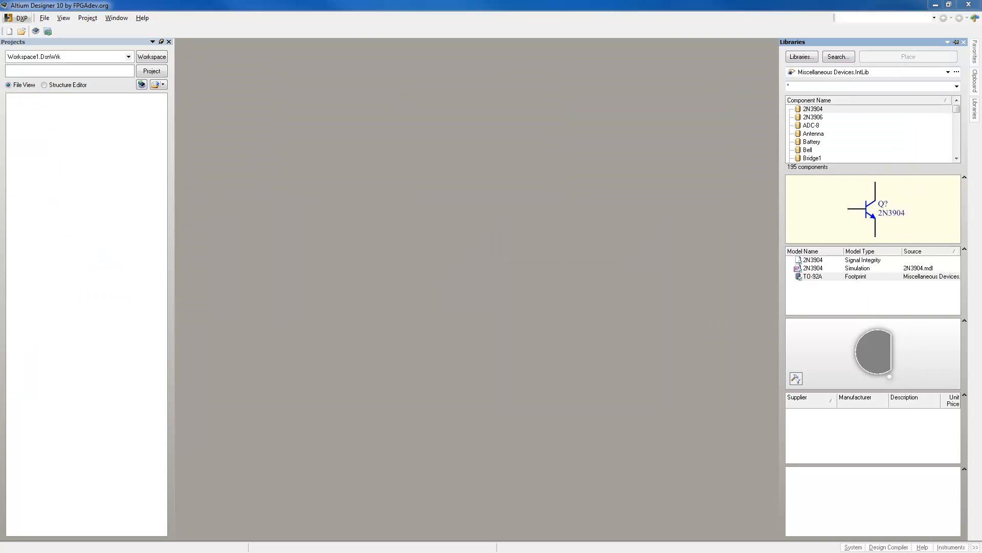
Make VishayCapacitor.DBLib - Capacitor - Ceramic the active library and narrow its Part Number column.
left_click(948, 71)
left_click(849, 99)
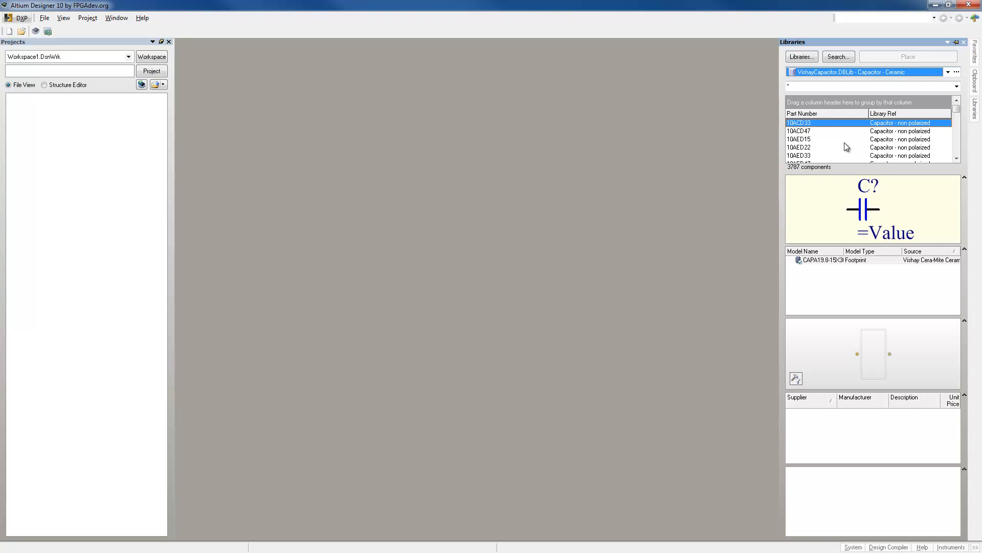
left_click_drag(868, 113, 843, 113)
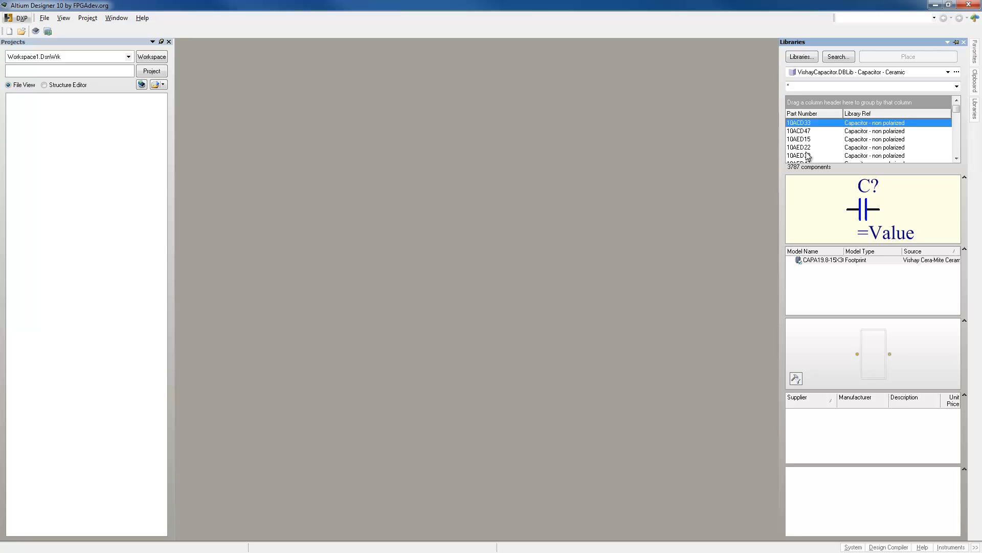
Browse the ceramic capacitor part numbers, examining the symbol and footprint of each part.
left_click(806, 131)
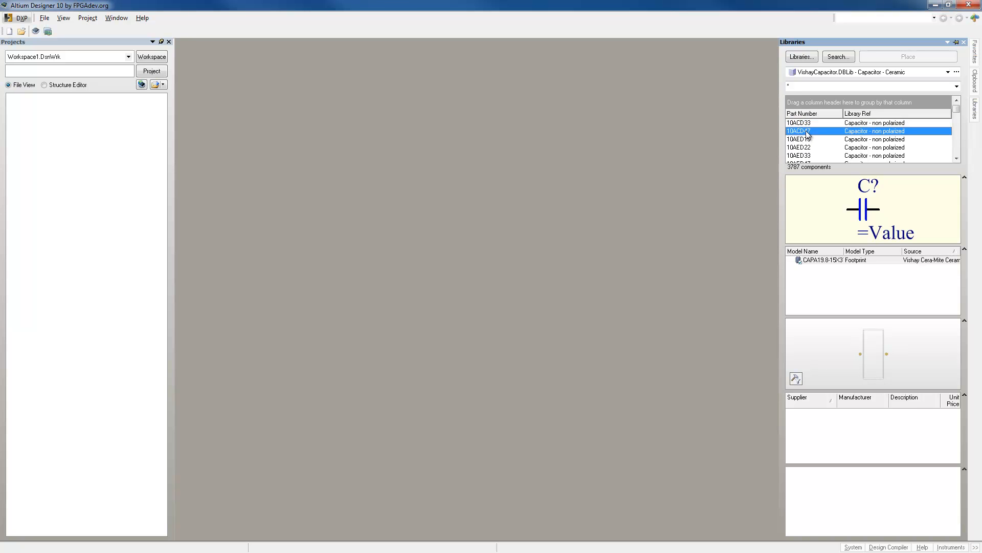
key("Down")
key("Down")
key("Down")
key("Down")
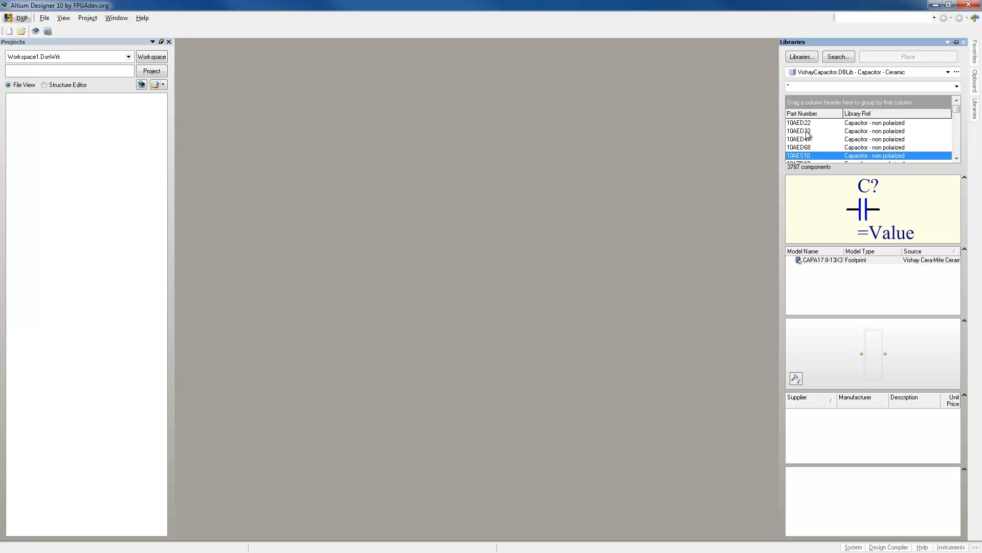
key("Down")
key("Down")
key("Down")
key("Down")
key("Down")
key("Down")
key("Down")
key("Down")
key("Down")
left_click(804, 140)
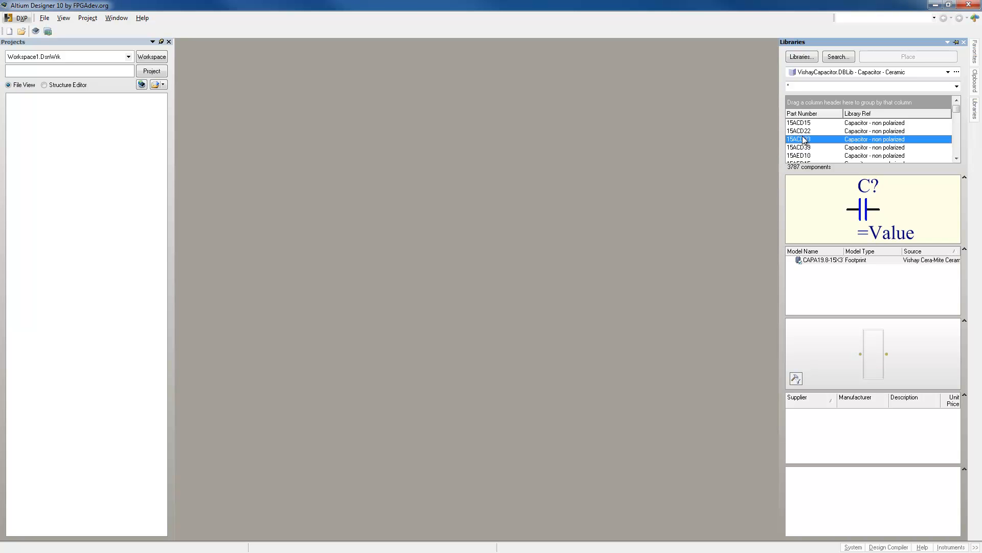
key("Down")
key("Down")
key("Down")
key("Down")
key("Down")
key("Down")
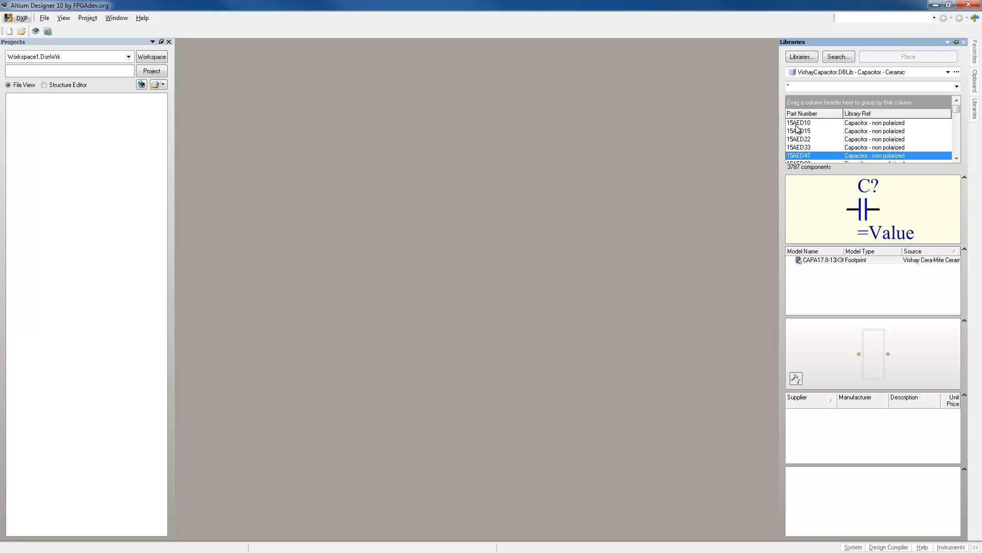
key("Up")
key("Up")
key("Up")
key("Up")
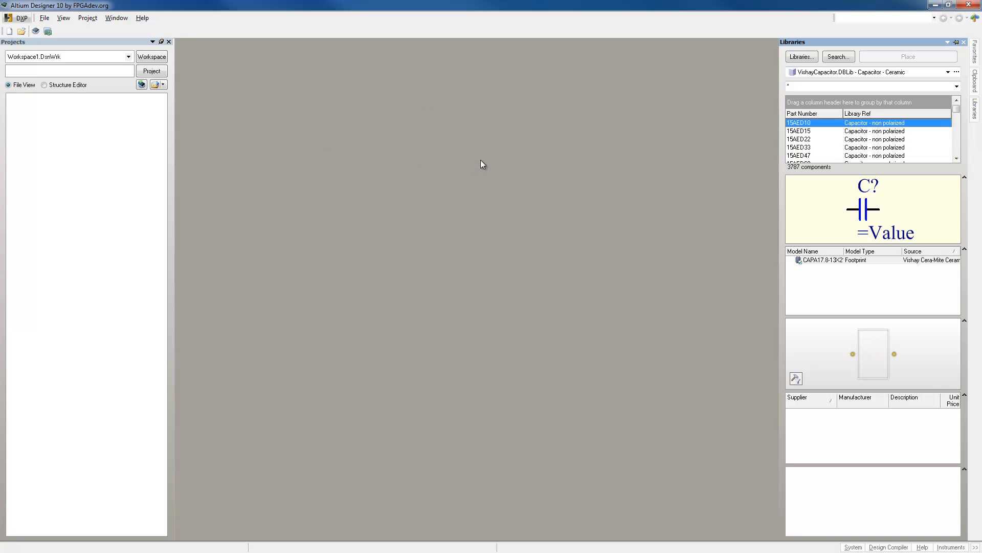
Create a new schematic document and keep the Libraries panel pinned open beside the sheet.
left_click(127, 171)
left_click(43, 20)
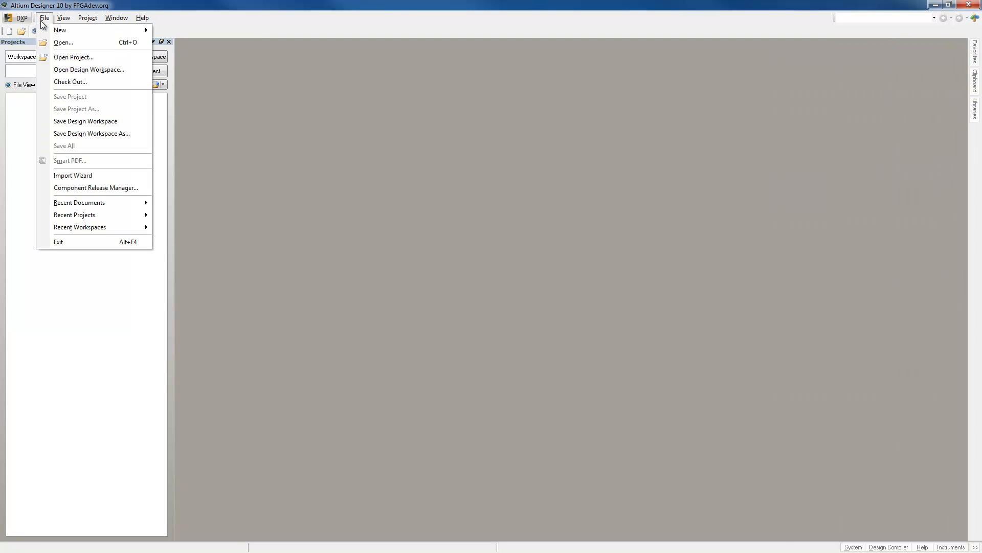
mouse_move(53, 29)
left_click(189, 30)
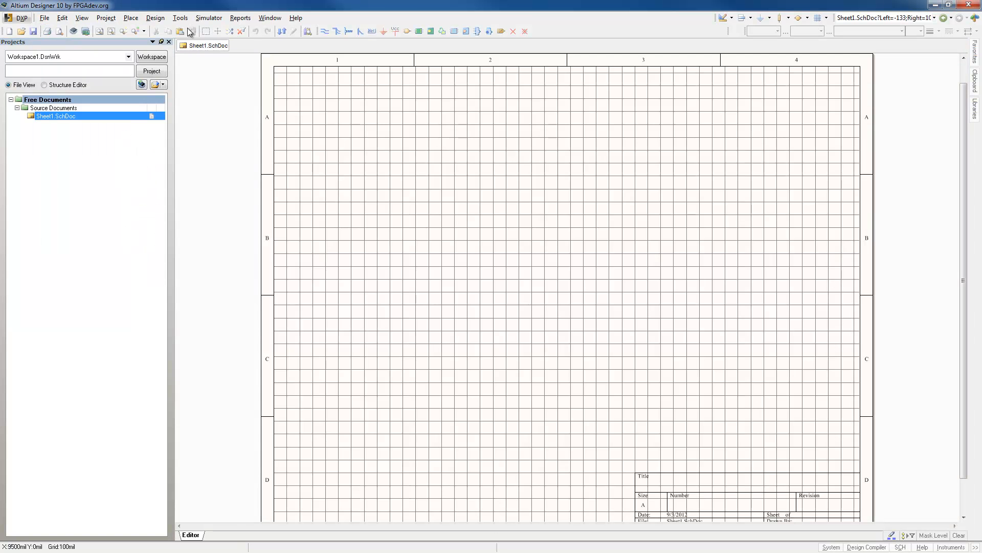
left_click(976, 112)
left_click(956, 58)
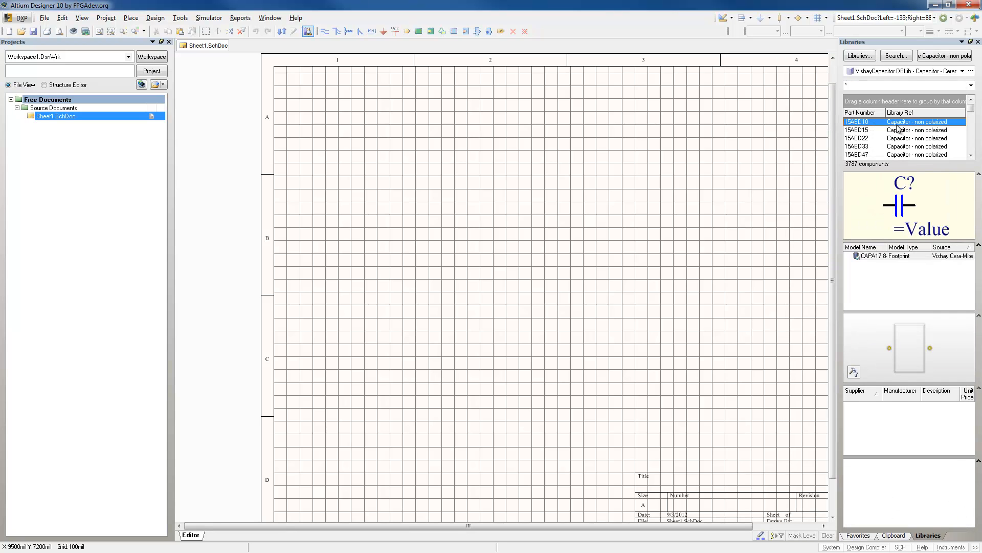
Place one ceramic capacitor 15AED33 on the schematic sheet at about X 2400 mil, Y 5600 mil.
left_click(868, 147)
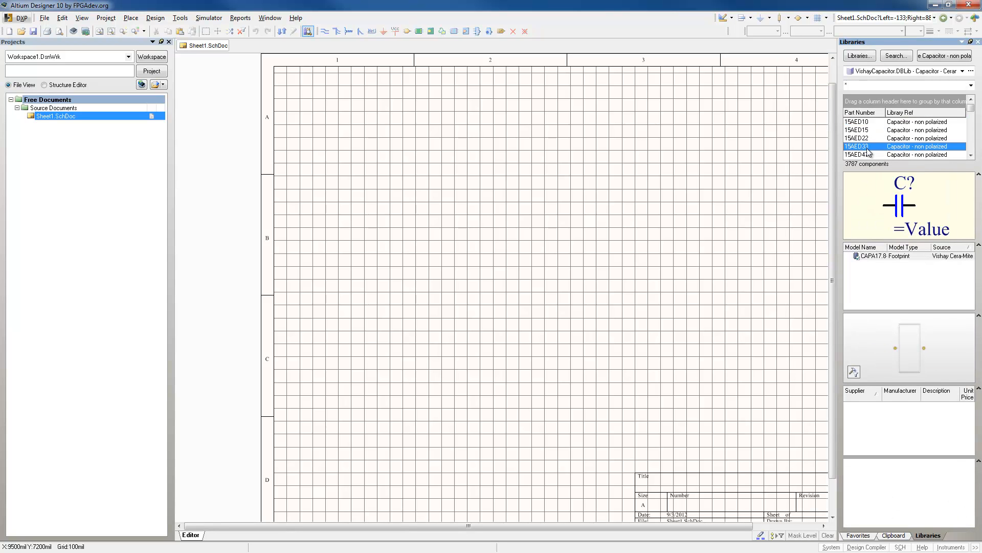
left_click(935, 56)
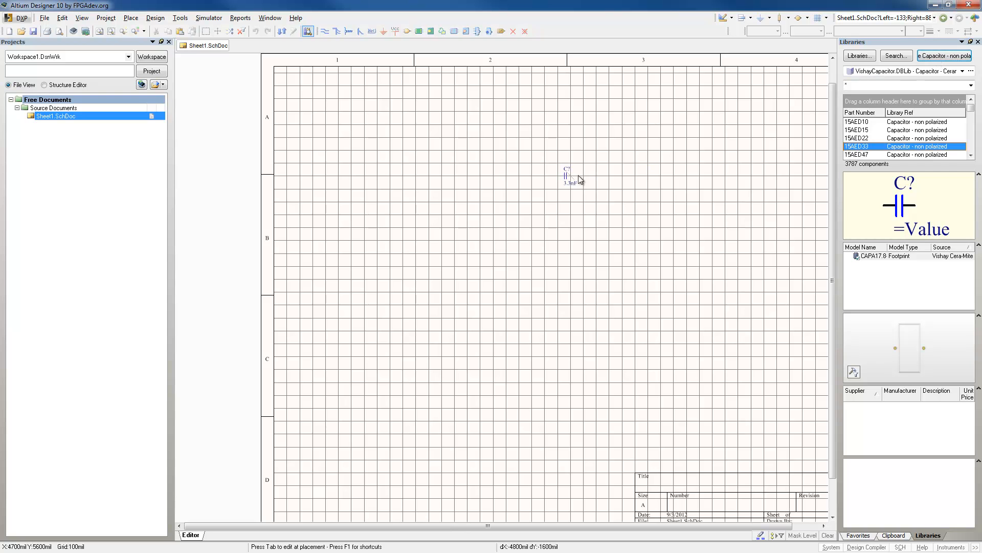
left_click(418, 176)
key("Escape")
scroll(338, 205, "up", 3, "ctrl")
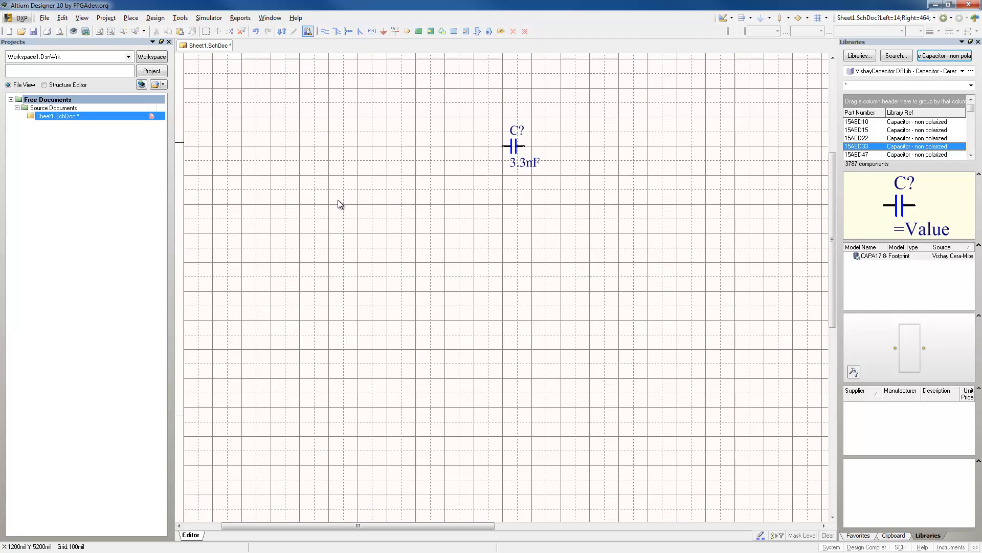
right_click_drag(598, 209, 502, 306)
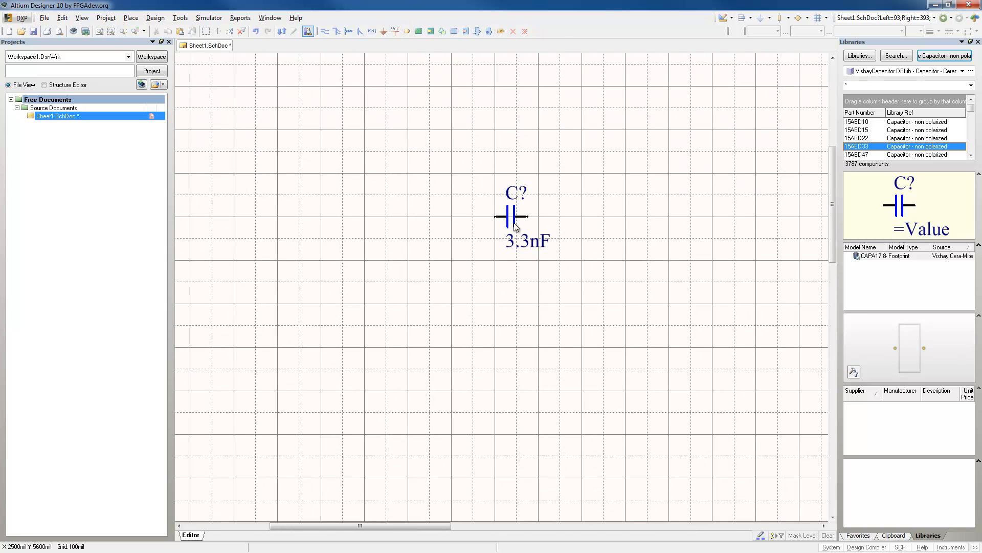
Inspect the placed capacitor's component properties, reading through its full parameter list, and close them without changes.
double_click(514, 223)
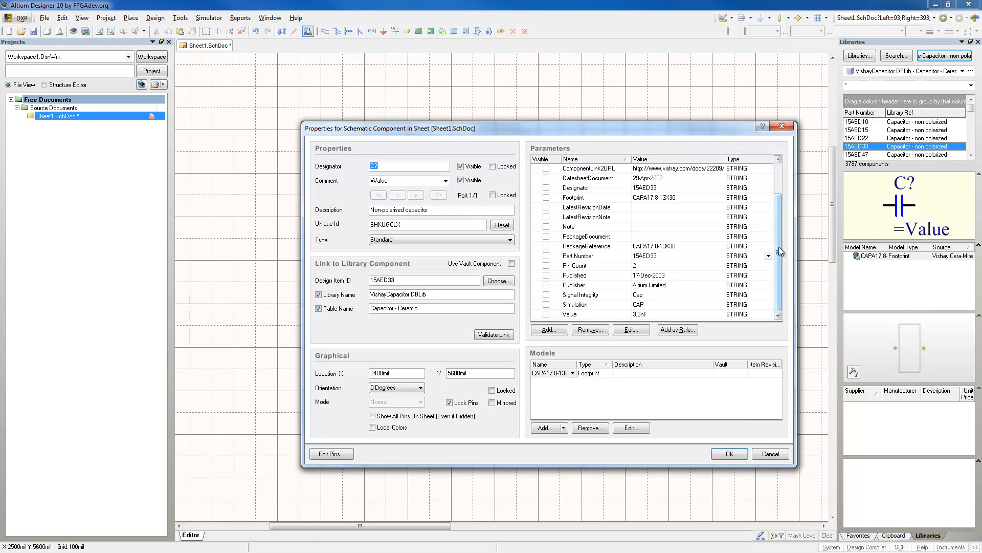
left_click_drag(778, 249, 783, 210)
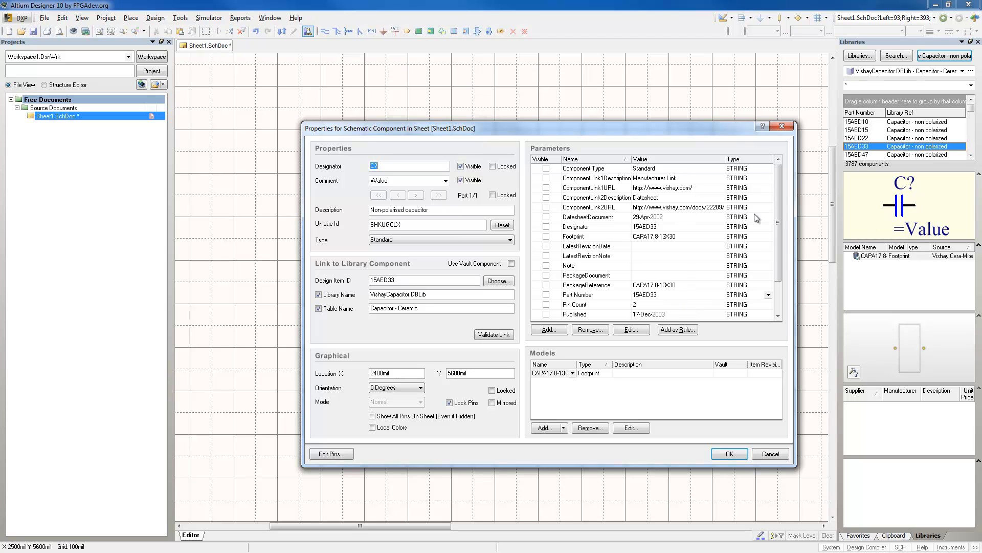
mouse_move(780, 190)
left_mouse_down()
mouse_move(785, 245)
mouse_move(782, 179)
left_mouse_up()
left_click(771, 454)
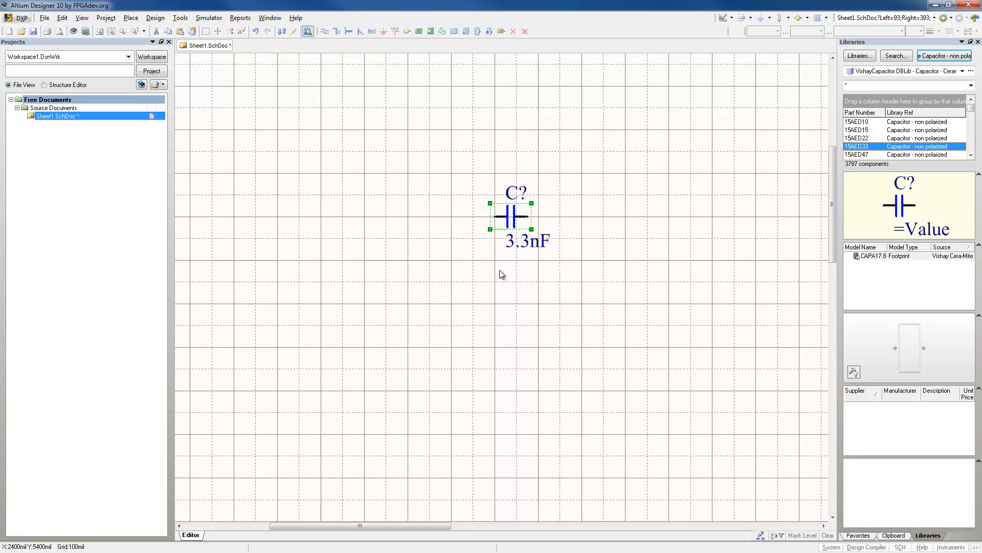
left_click(309, 404)
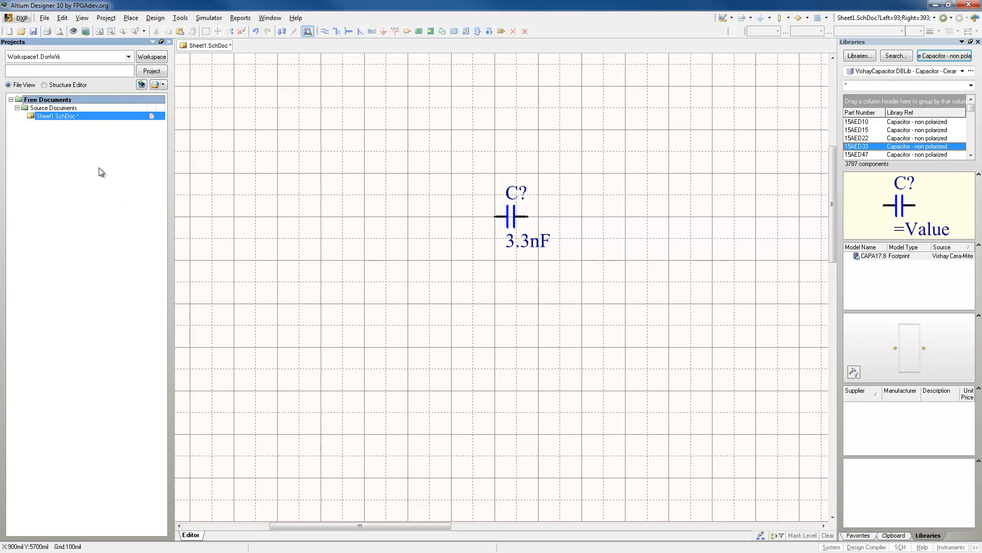
Open the VishayCapacitor.DBLib document from the Examples\CIS\Example DBLib folder.
left_click(37, 20)
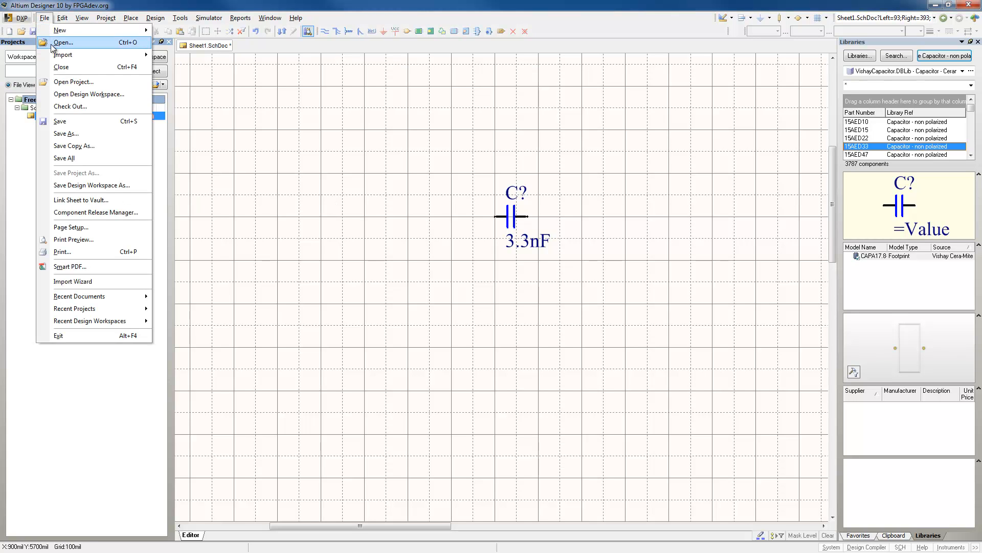
left_click(50, 44)
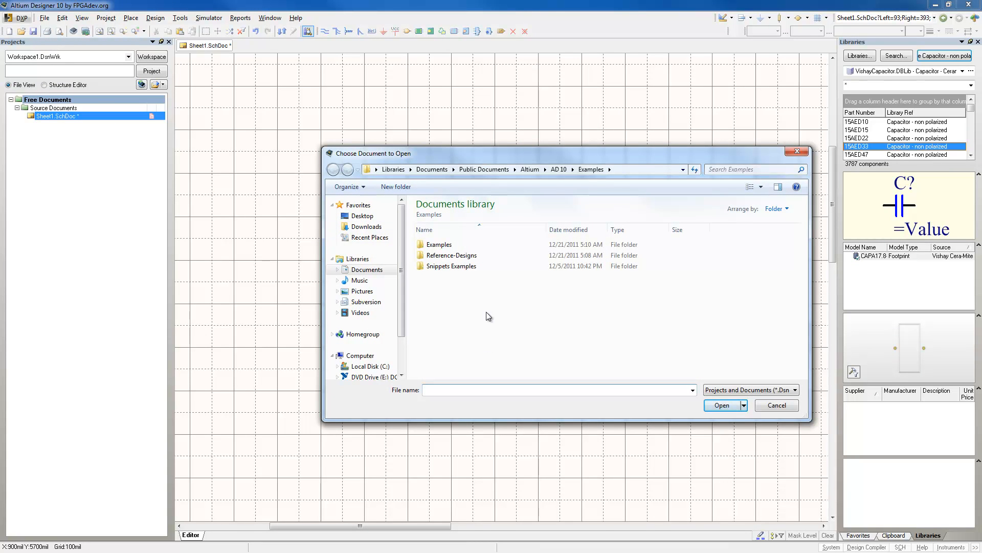
double_click(438, 245)
double_click(436, 255)
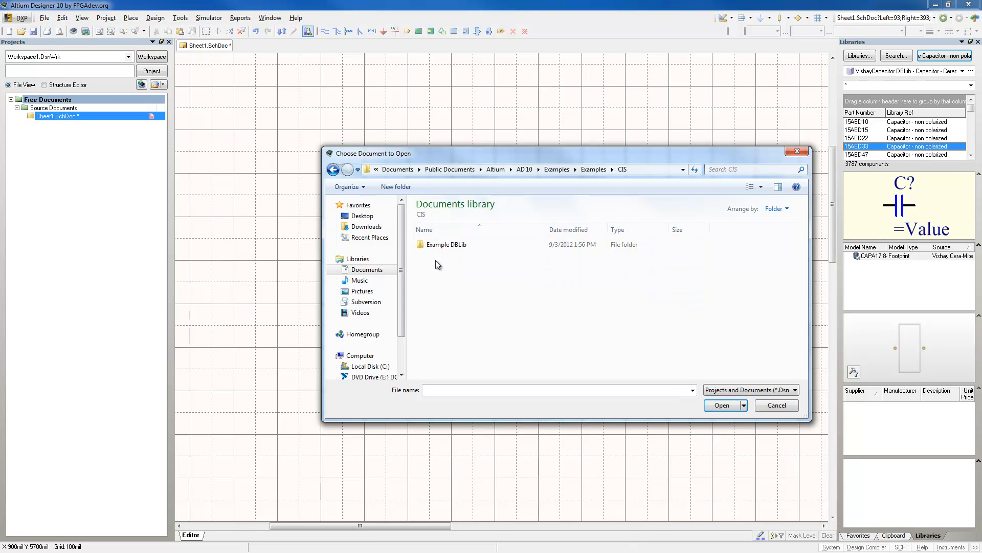
double_click(462, 246)
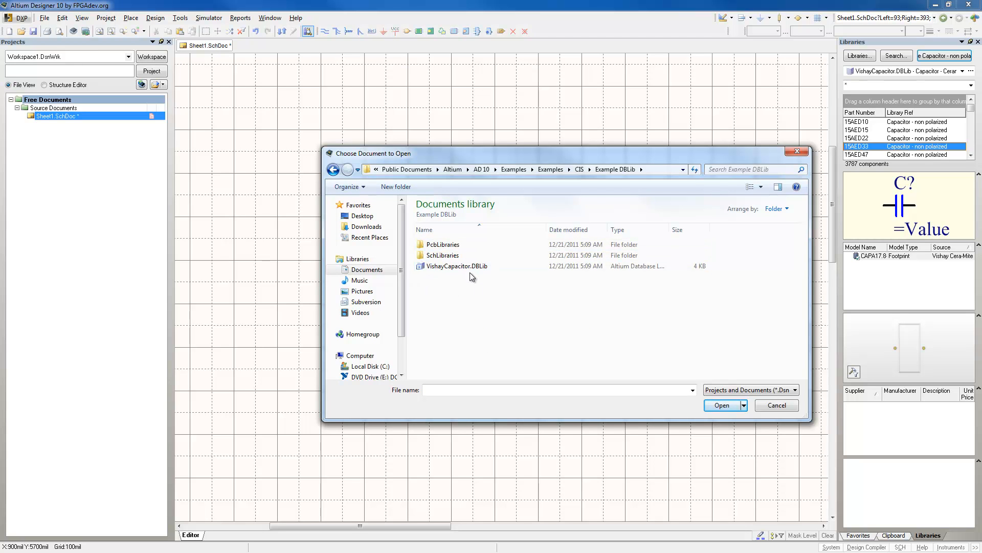
left_click(473, 266)
left_click(722, 406)
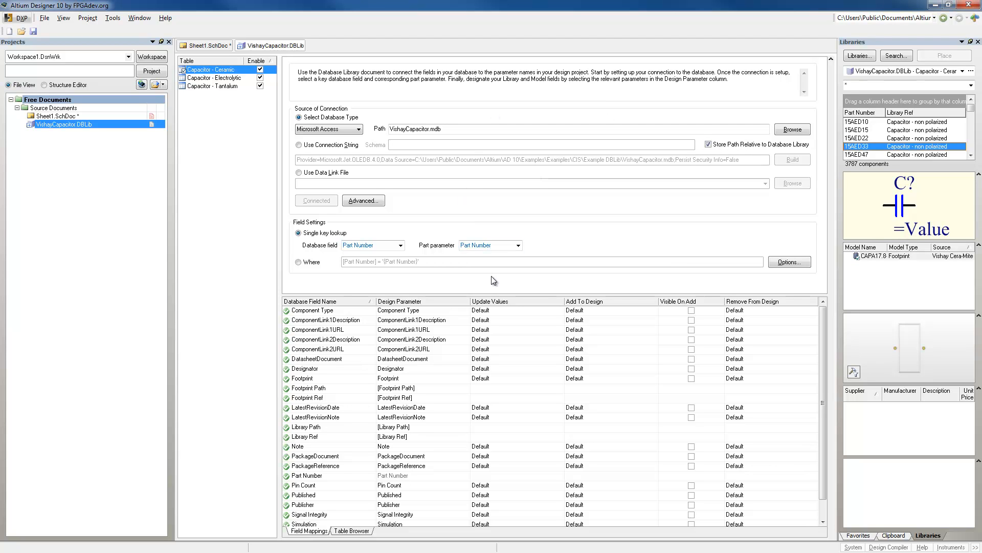
Examine the available database types and the database file path in the library's connection settings.
left_click(360, 129)
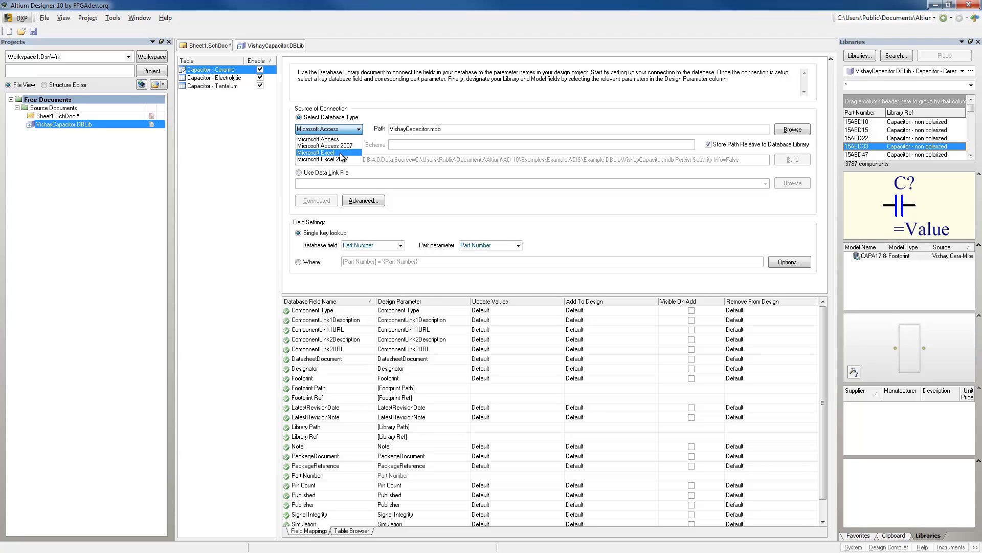
left_click(390, 109)
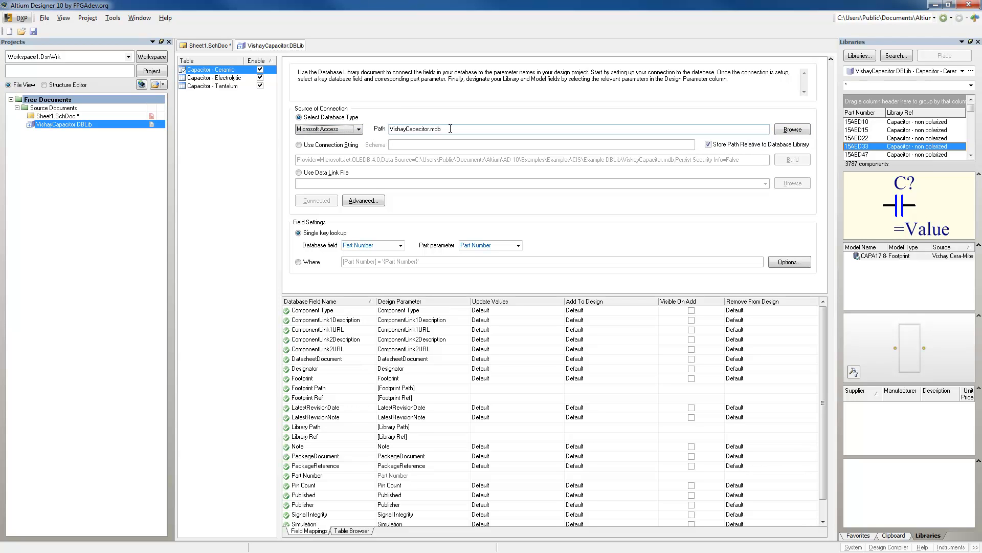
left_click(449, 129)
left_click(446, 130)
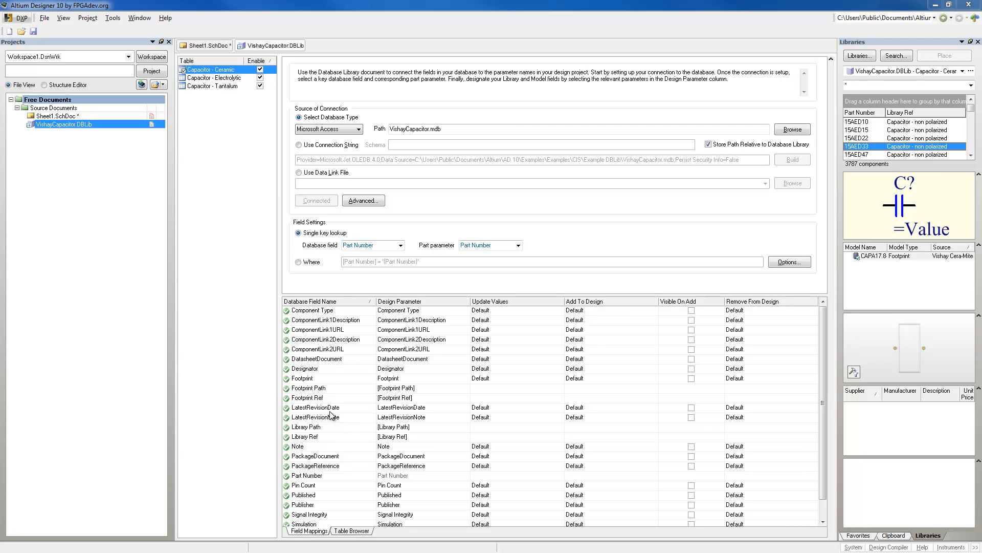
Compare the field mappings with the Capacitor - Tantalum table columns in Microsoft Access, and check the part parameter choices for single key lookup.
left_click_drag(0, 120, 738, 60)
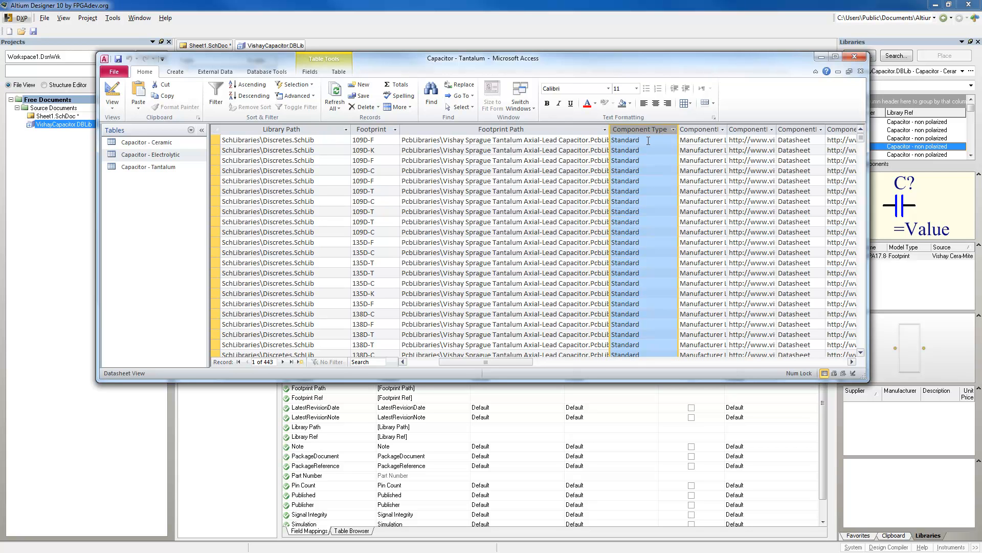
left_click_drag(692, 58, 0, 58)
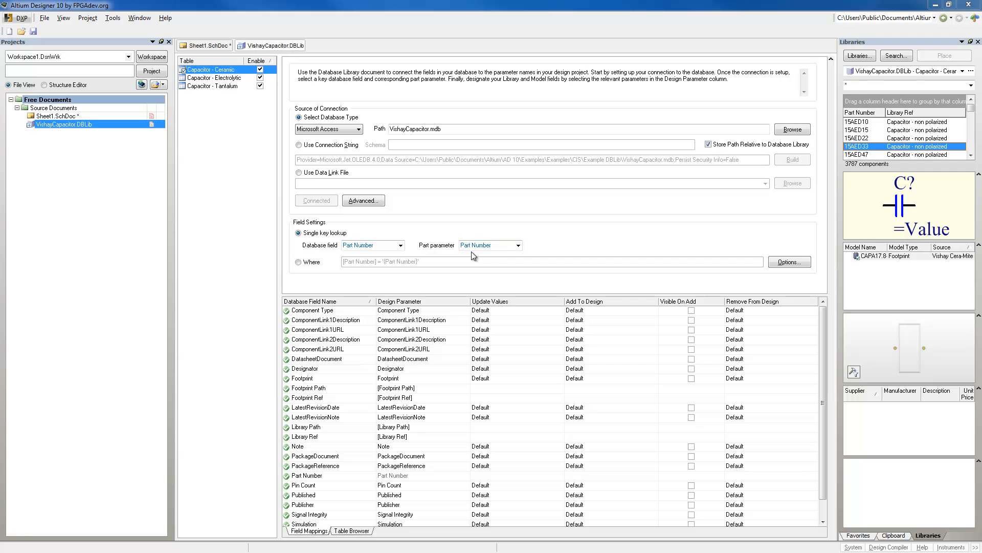
left_click(518, 246)
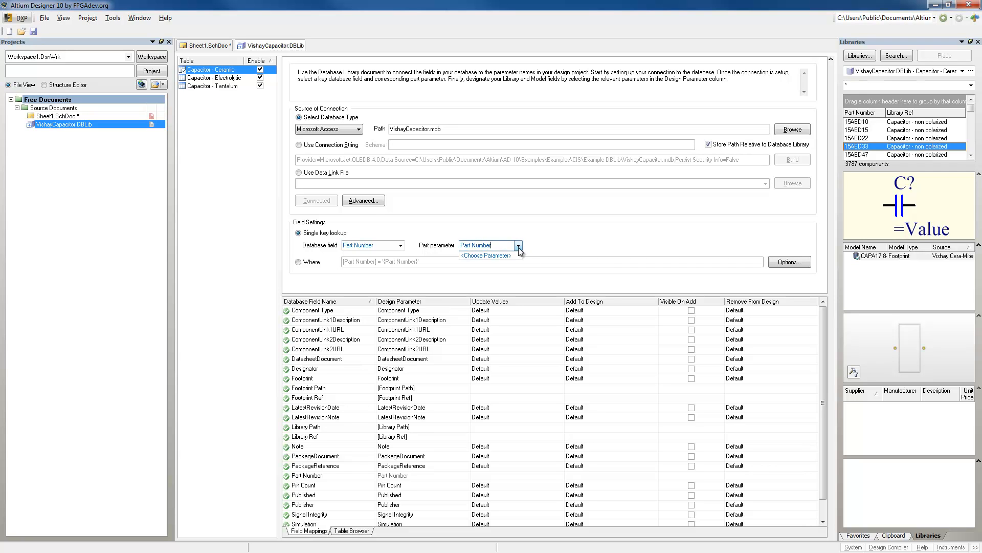
left_click(479, 234)
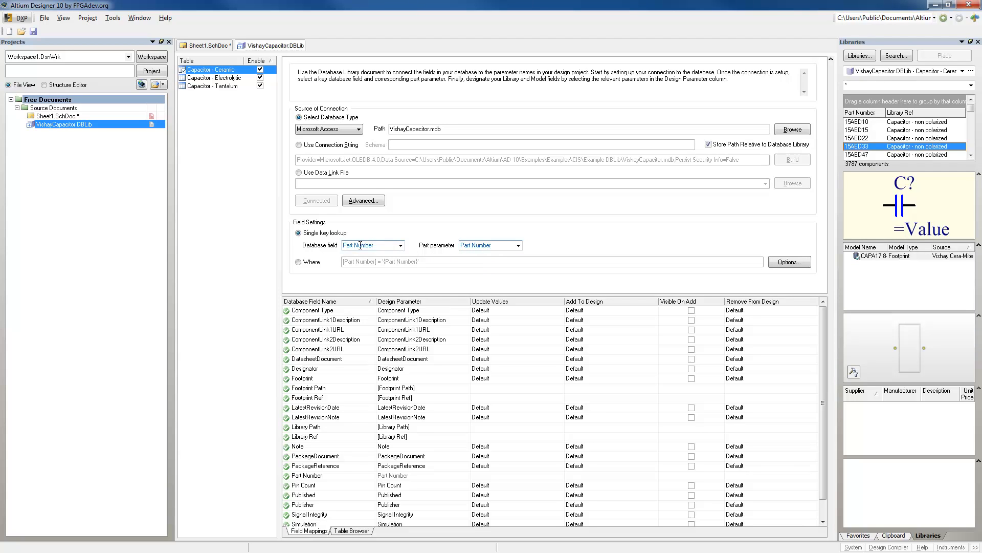
Examine the fifth record of the Capacitor - Tantalum table in Microsoft Access and its Part Number key field.
left_click_drag(0, 169, 674, 68)
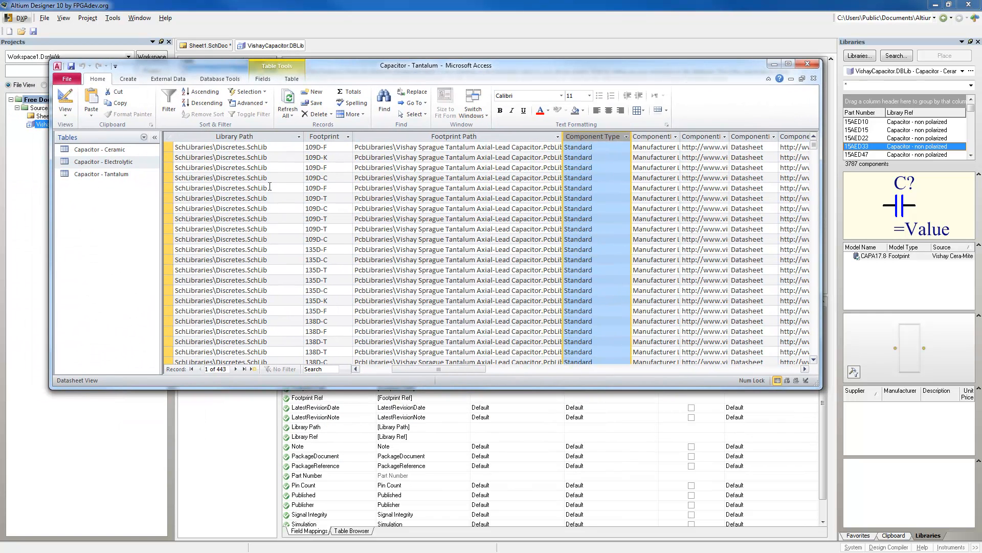
left_click(168, 188)
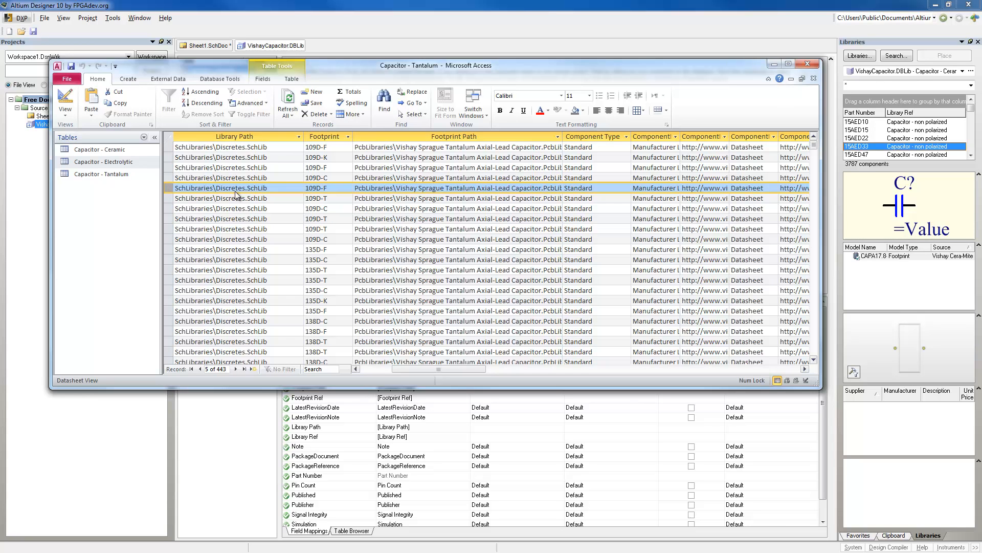
left_click_drag(438, 368, 379, 373)
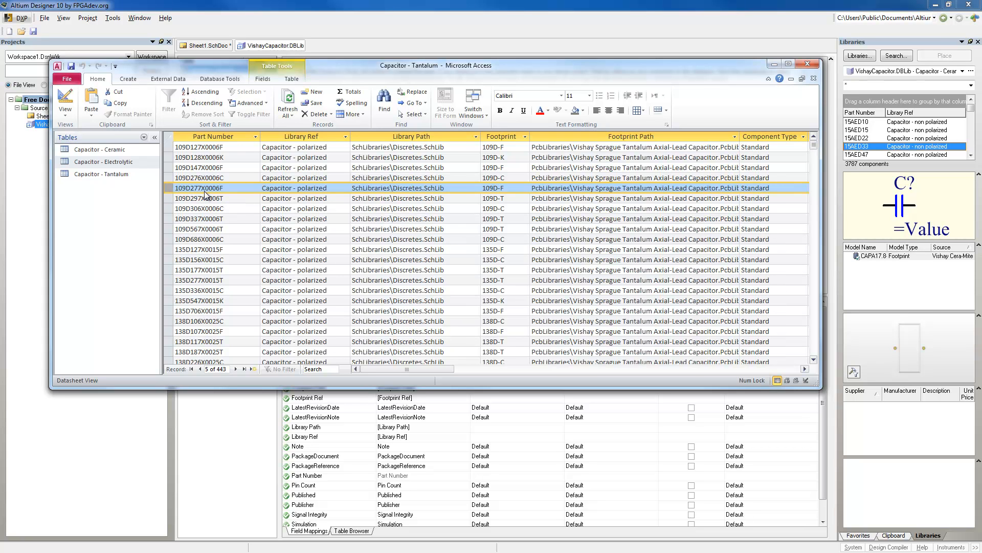
left_click(230, 188)
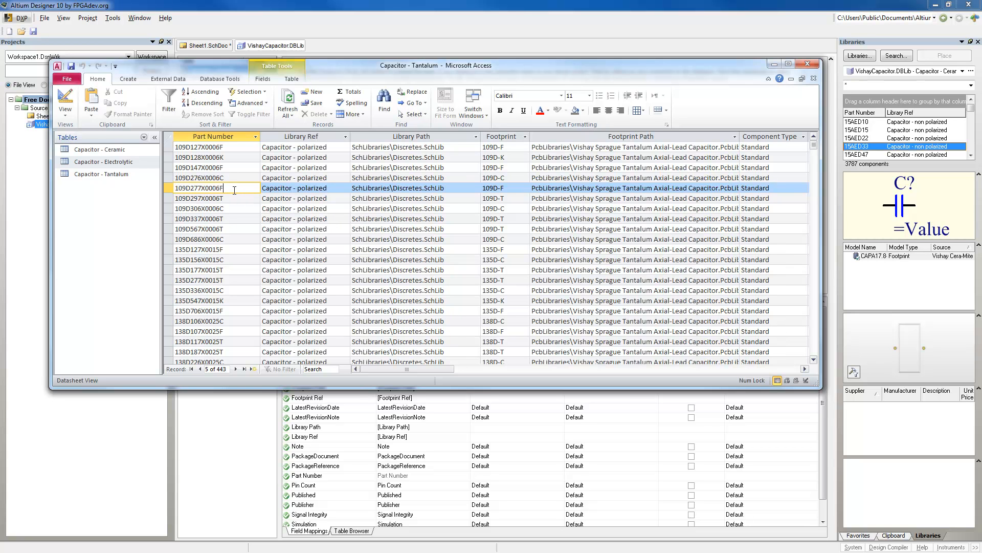
left_click_drag(751, 63, 0, 107)
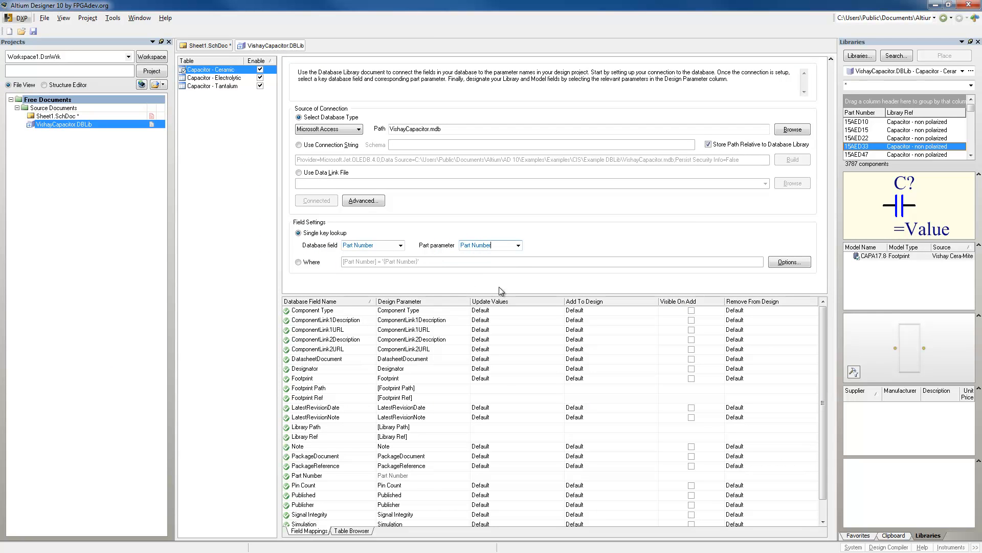
View the Capacitor - Ceramic table records inside the VishayCapacitor database library document.
left_click(352, 531)
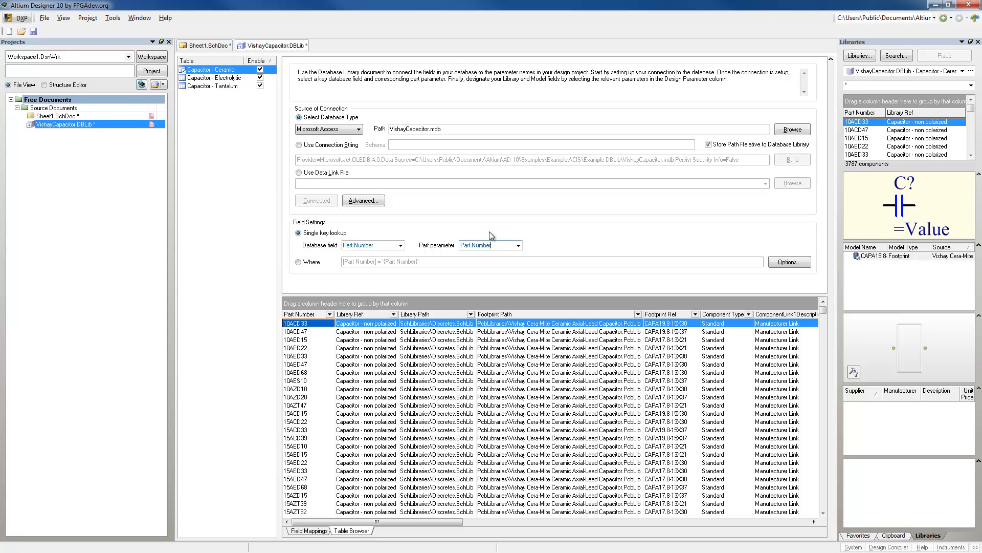
left_click(464, 128)
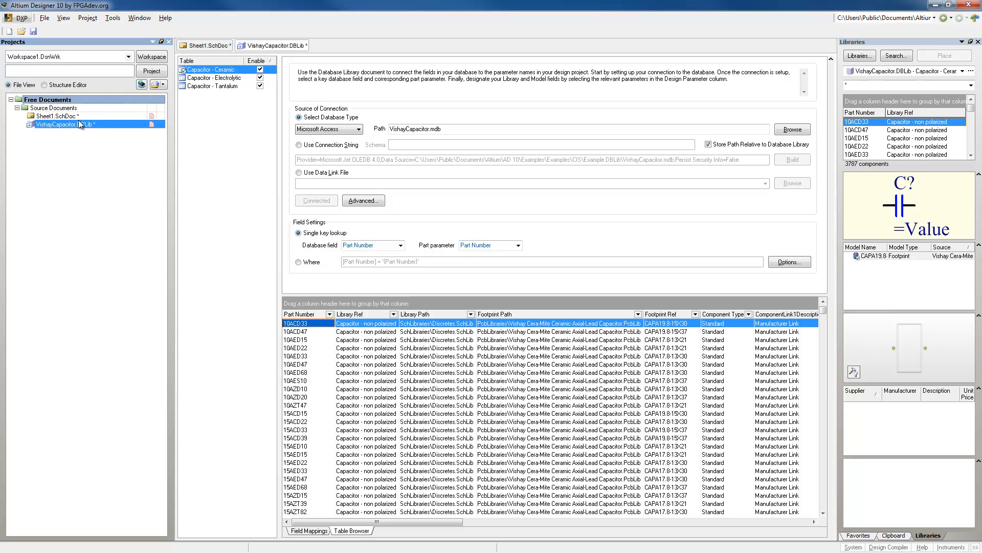
Create a new, empty database library document.
left_click(45, 20)
mouse_move(63, 31)
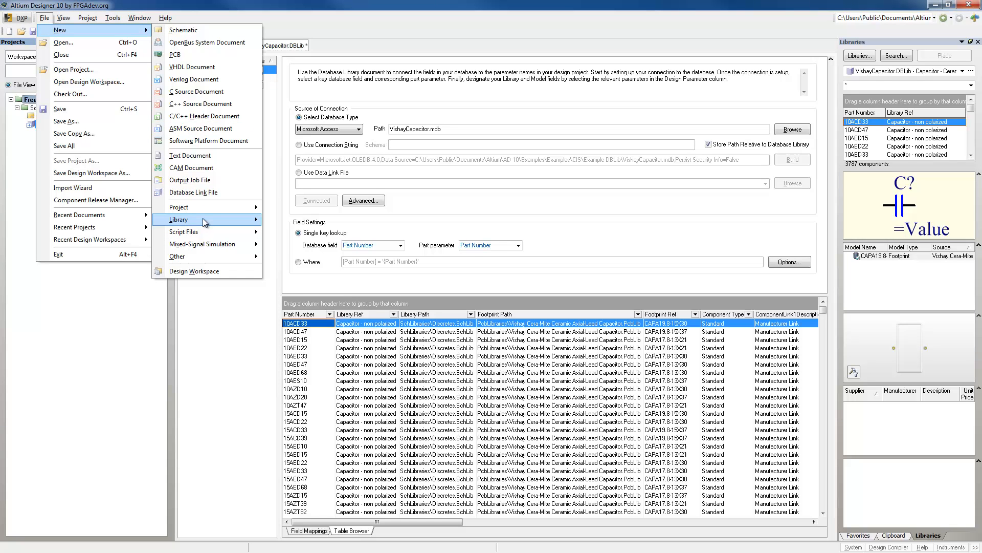
mouse_move(204, 220)
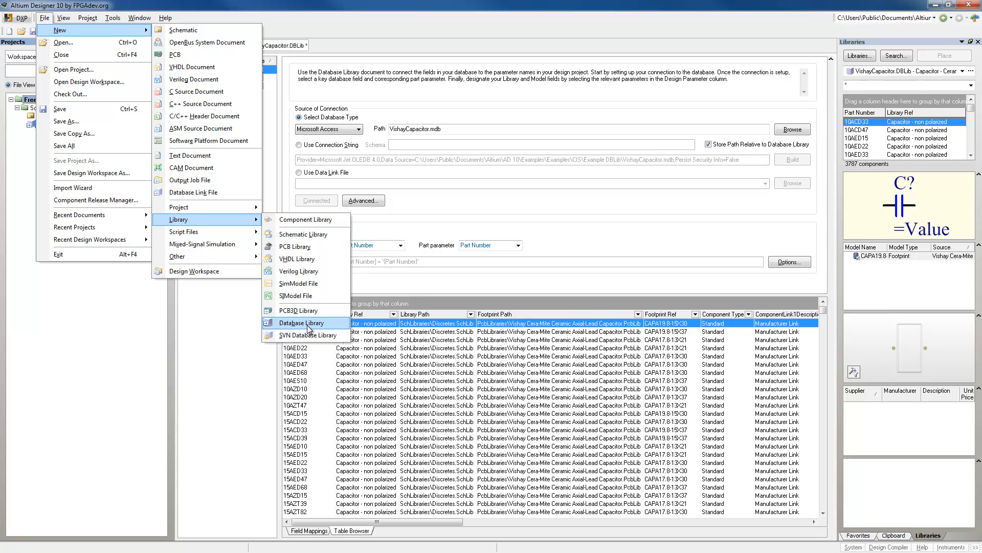
left_click(308, 327)
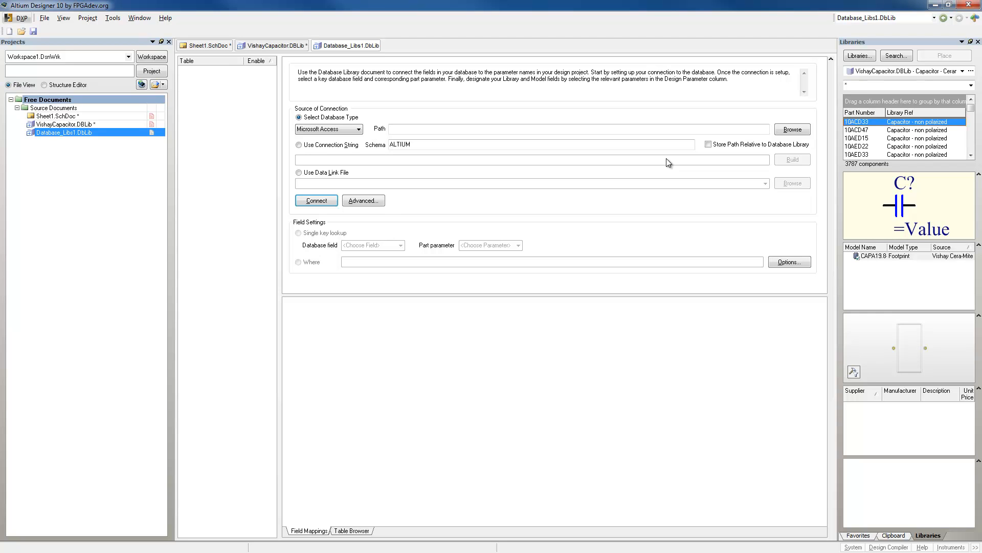
Set the new library's Microsoft Access source to VishayCapacitor.mdb in the Examples\CIS\Example DBLib folder.
left_click(334, 129)
left_click(335, 131)
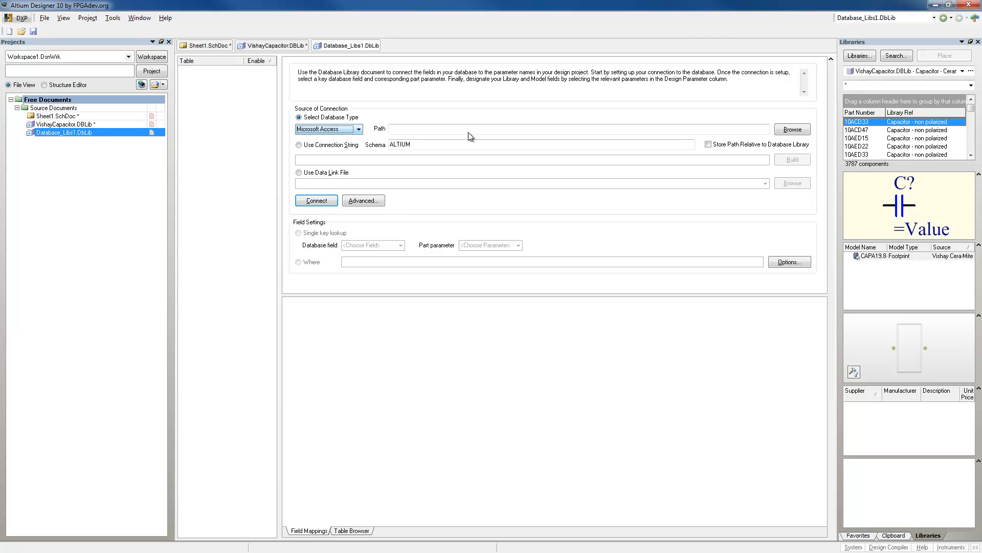
left_click(800, 129)
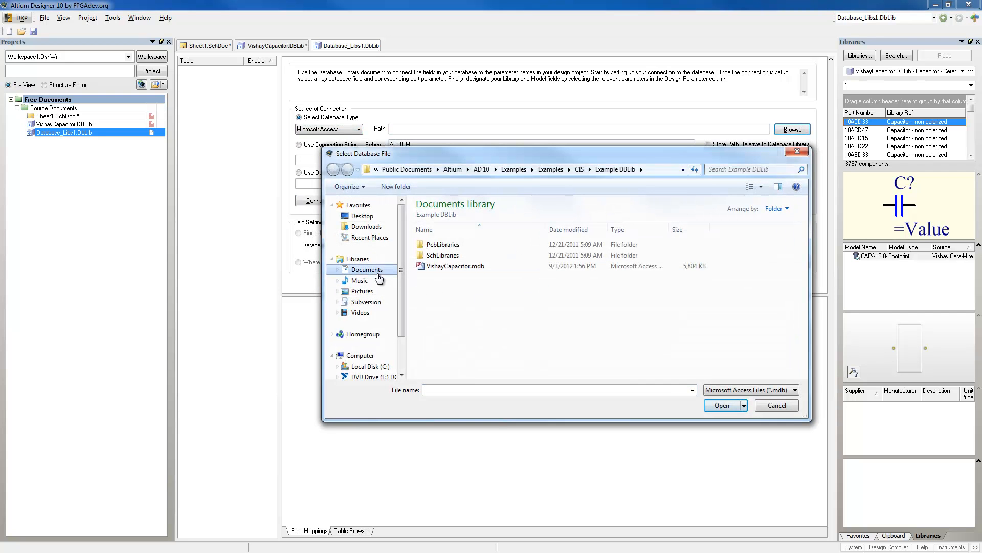
left_click(373, 270)
double_click(435, 244)
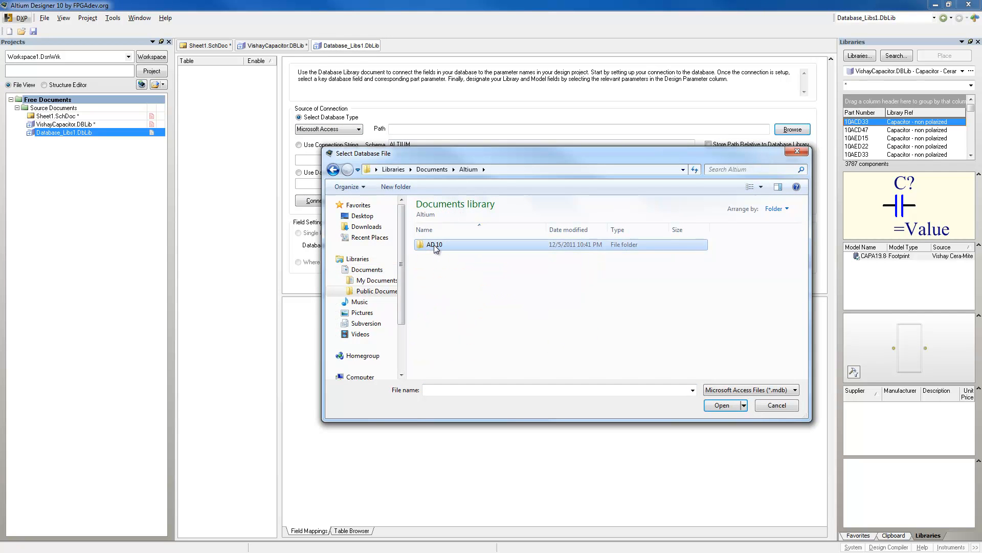
double_click(435, 245)
double_click(435, 245)
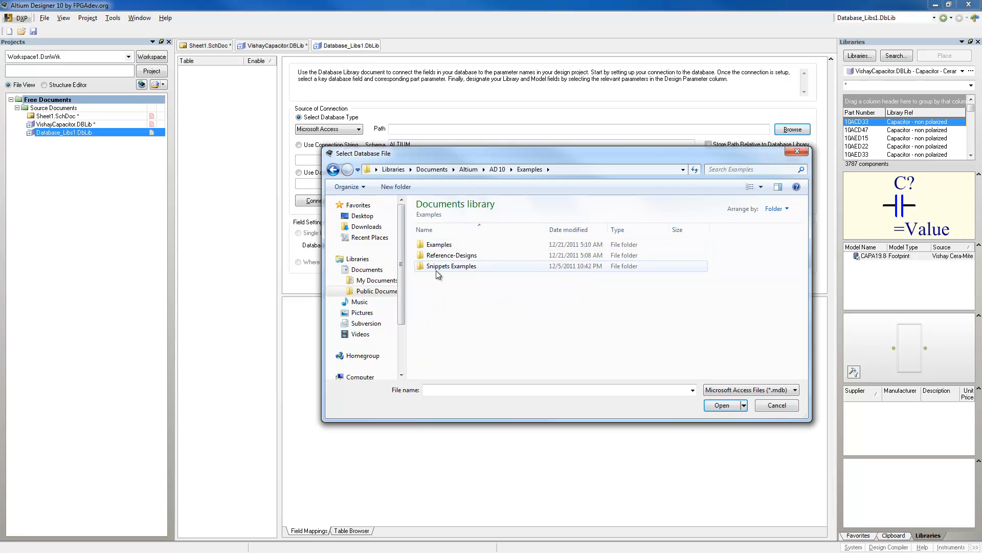
double_click(433, 246)
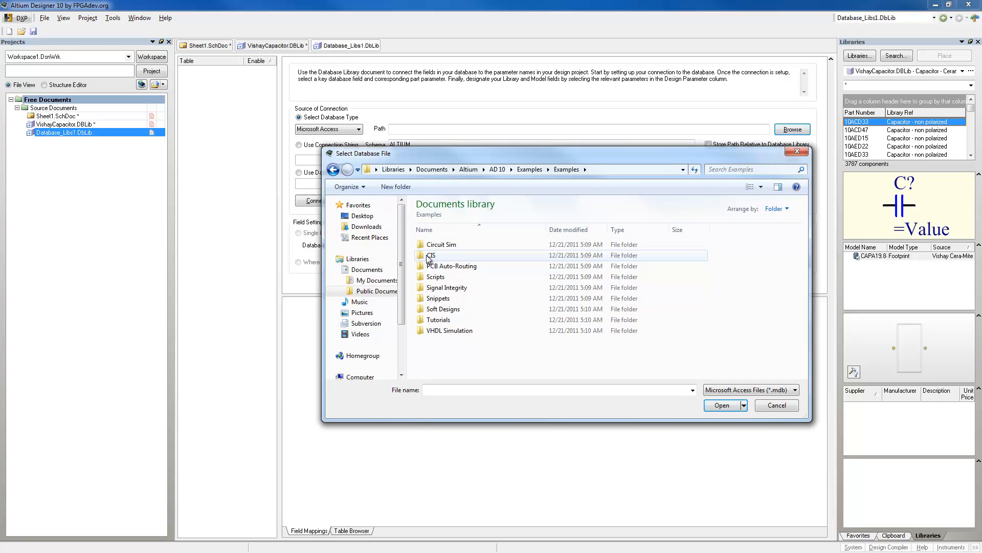
double_click(432, 254)
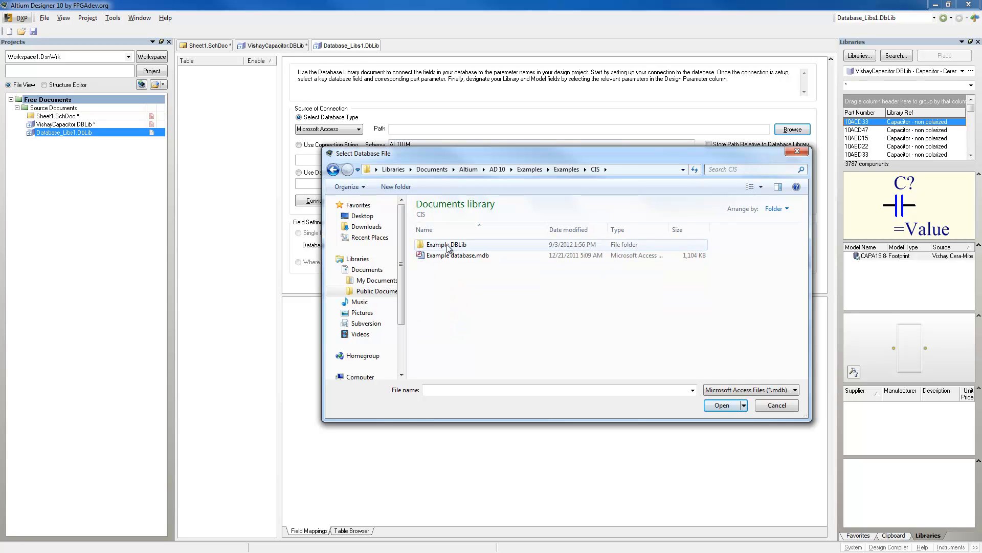
double_click(444, 246)
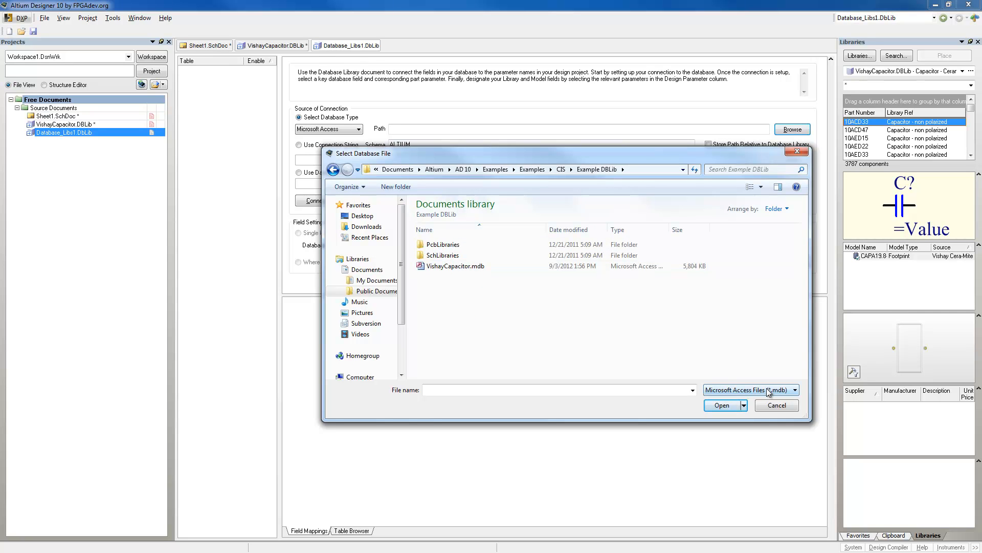
left_click(745, 390)
left_click(723, 412)
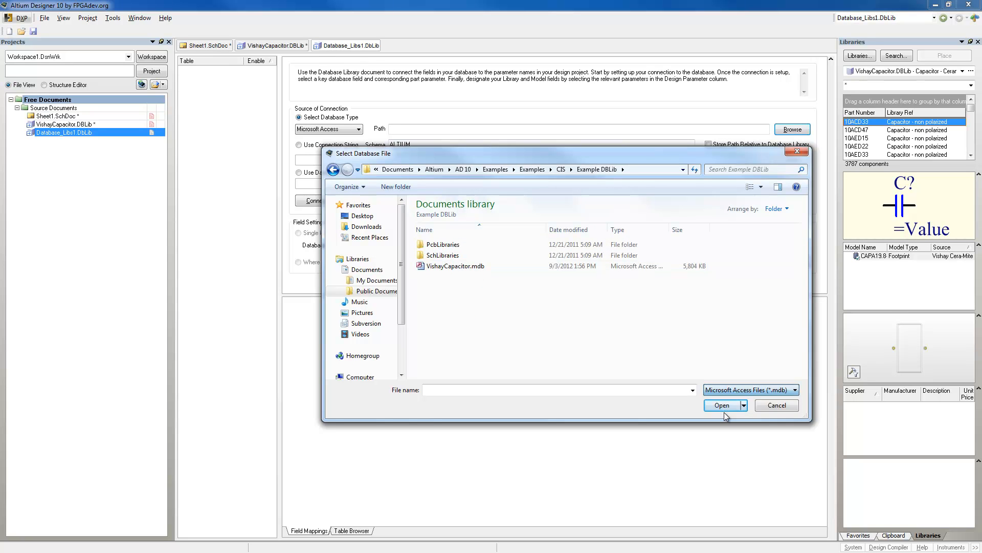
left_click(451, 267)
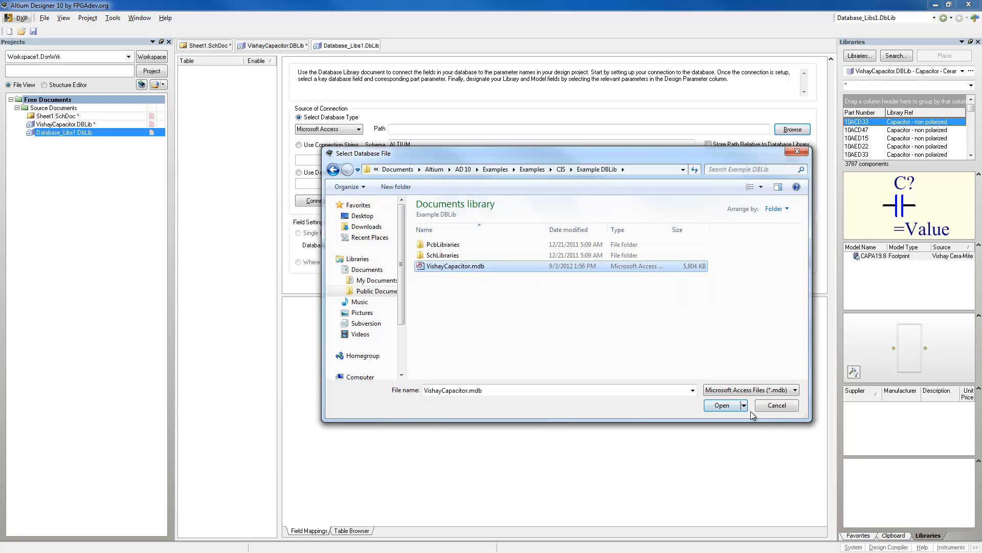
left_click(712, 405)
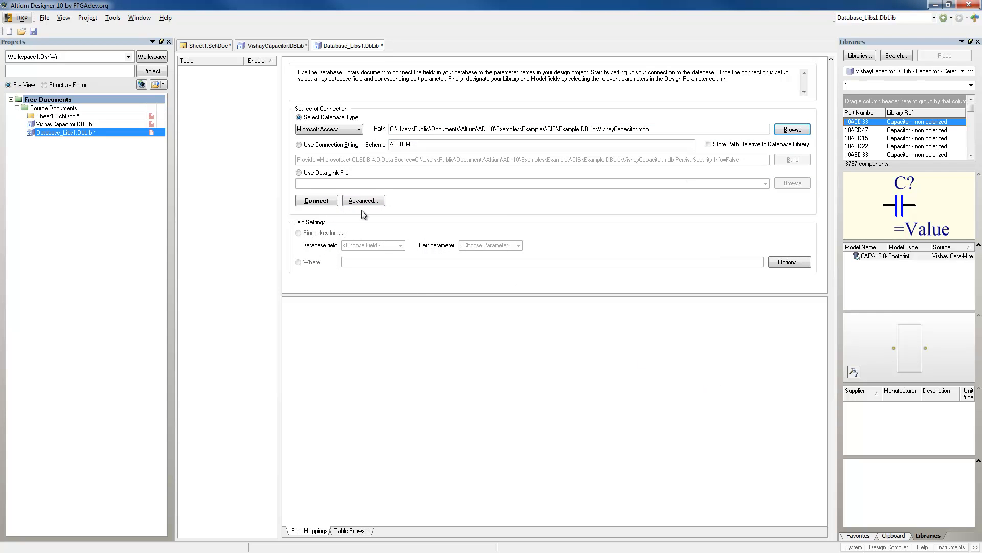
Connect the new library to the Access database and use Part Number as both database field and part parameter for the single key lookup.
left_click(319, 202)
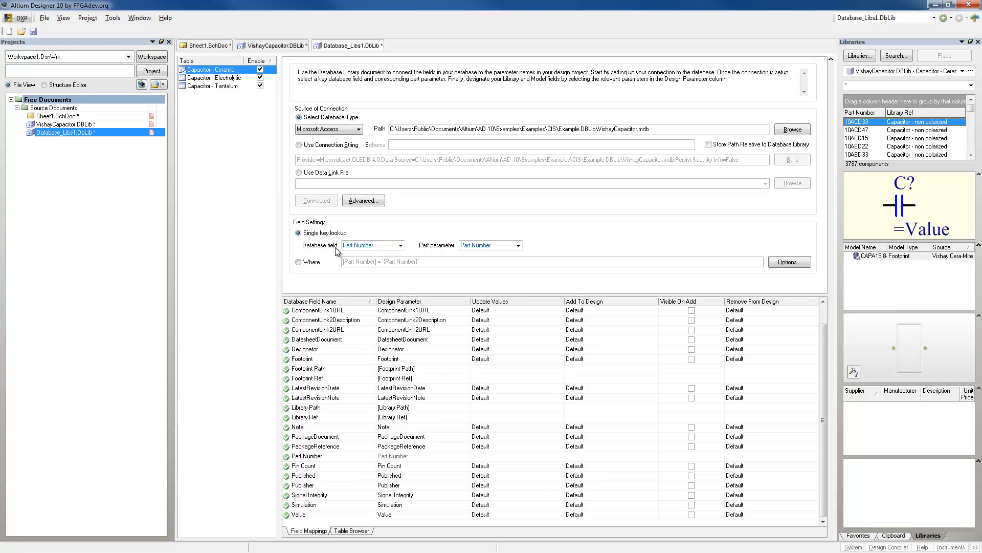
left_click(401, 245)
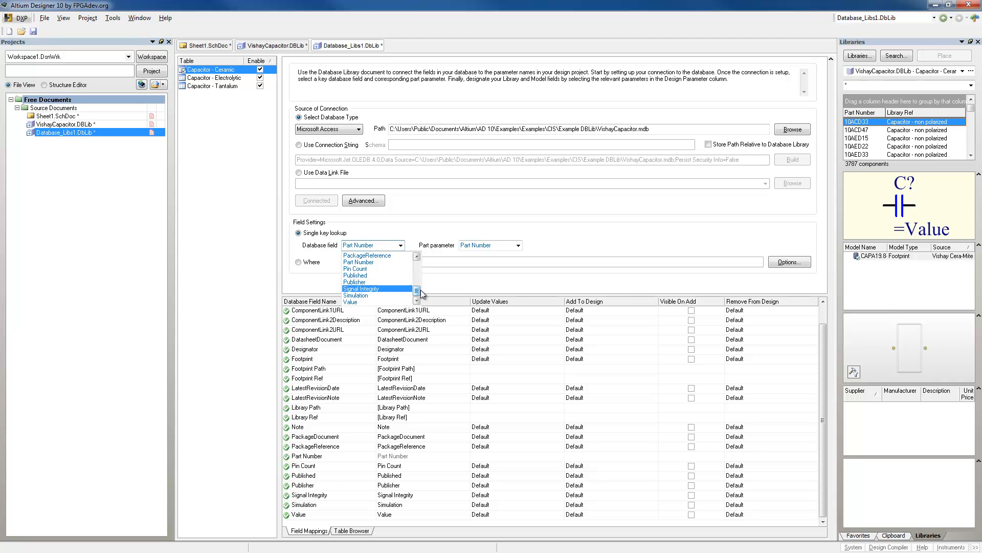
scroll(415, 293, "up", 3)
scroll(417, 293, "down", 3)
left_click(382, 261)
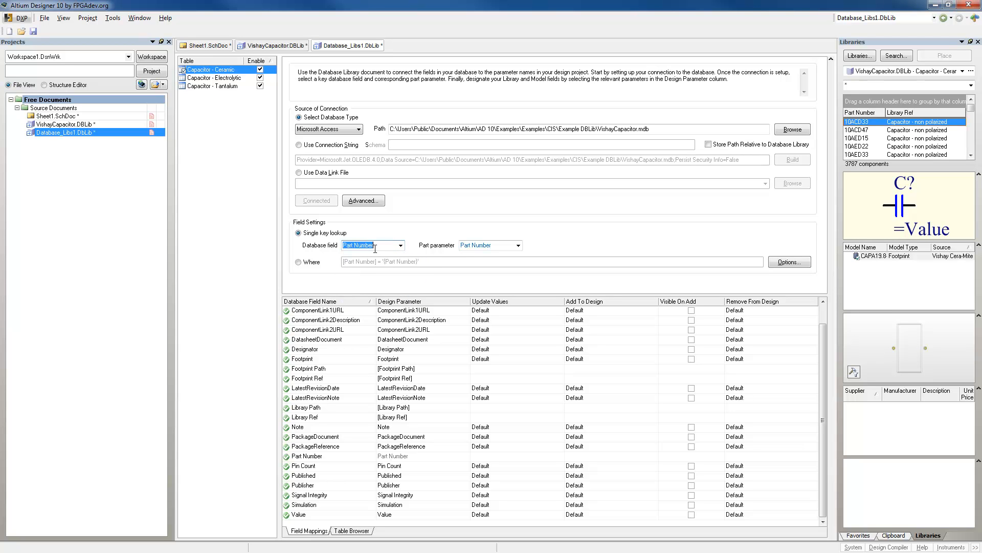
left_click(383, 248)
left_click(519, 245)
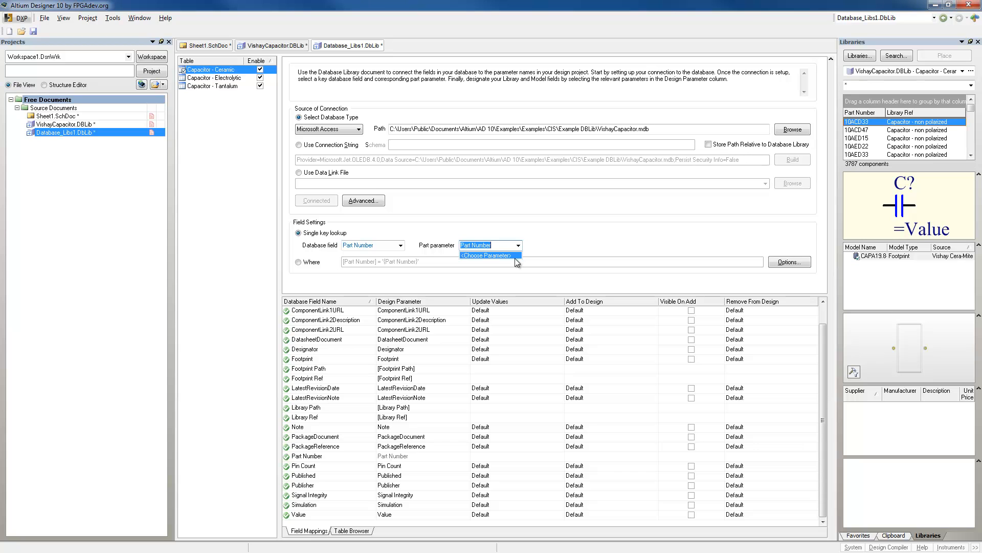
left_click(505, 245)
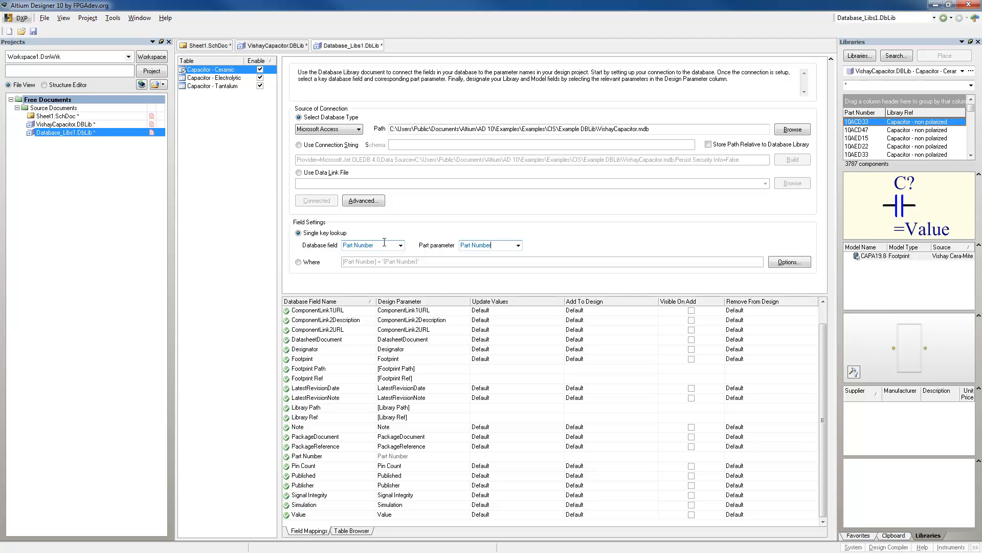
left_click(479, 247)
View the Capacitor - Ceramic records in the new library's table browser, and return to its field mappings.
left_click(353, 531)
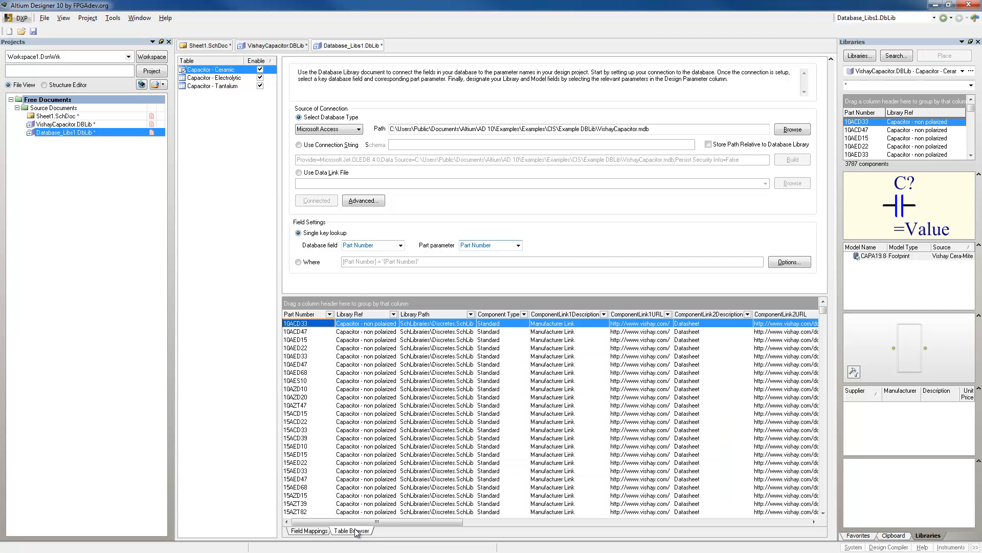
left_click(320, 531)
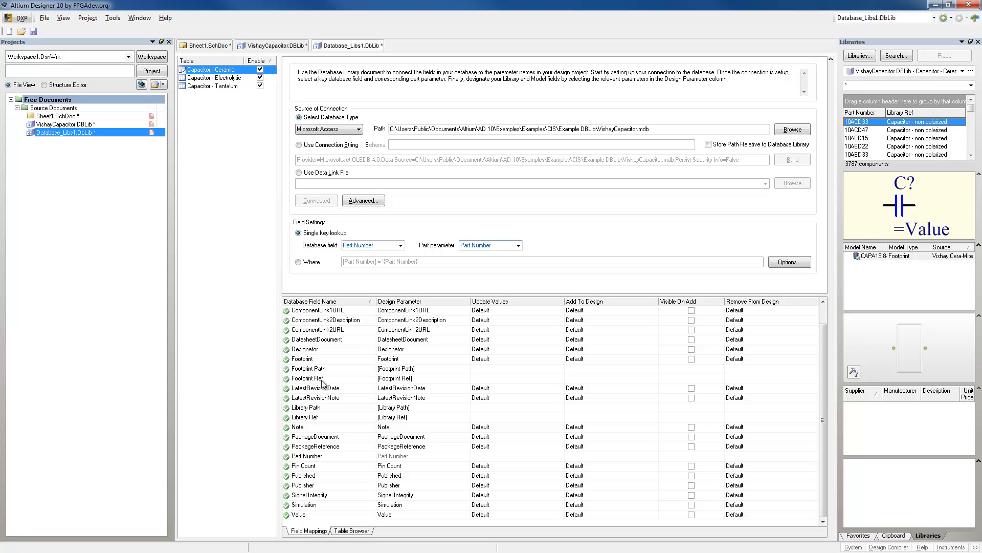